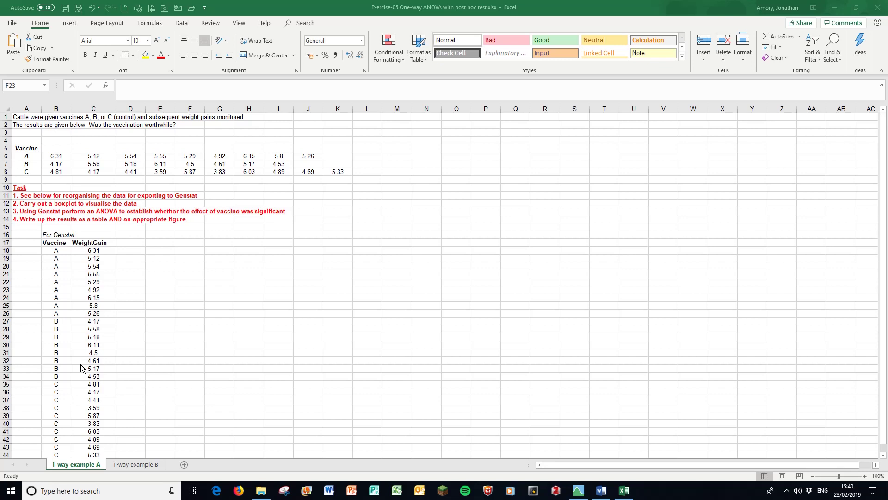
# Step: Rename the Vaccine header in cell B17 to 'Vaccine!'
pyautogui.click(52, 244)
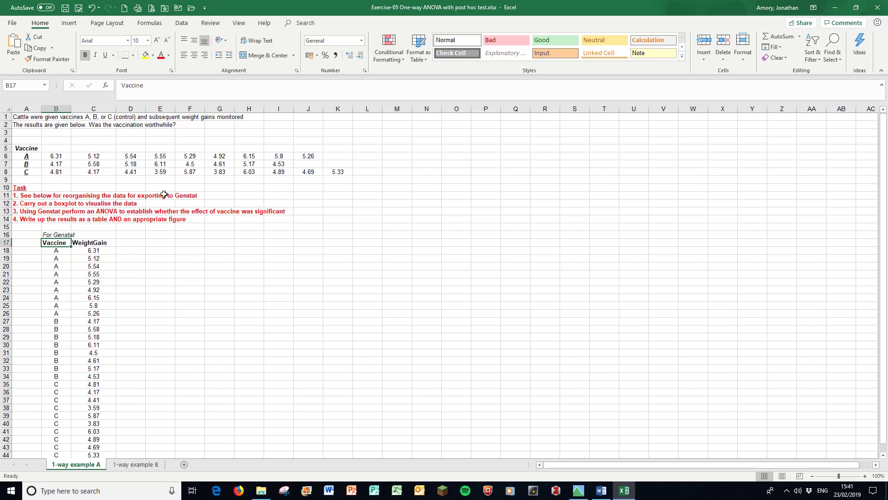
pyautogui.click(144, 85)
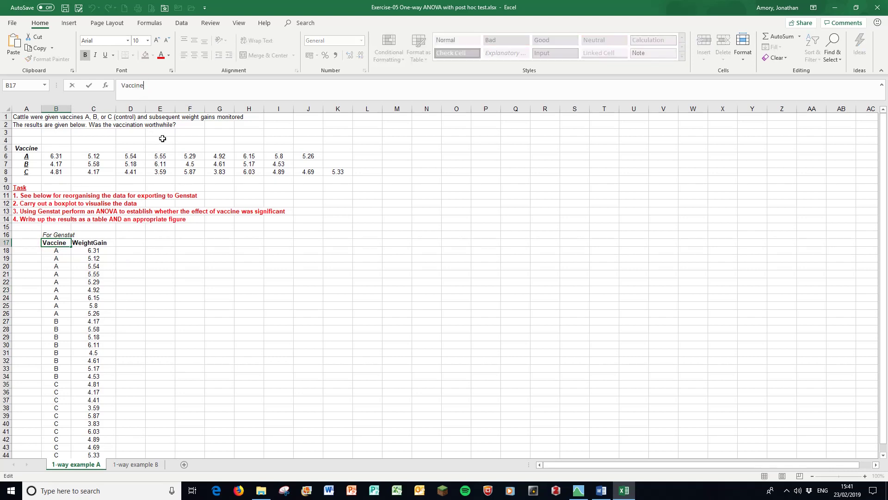
pyautogui.write('!')
pyautogui.click(123, 303)
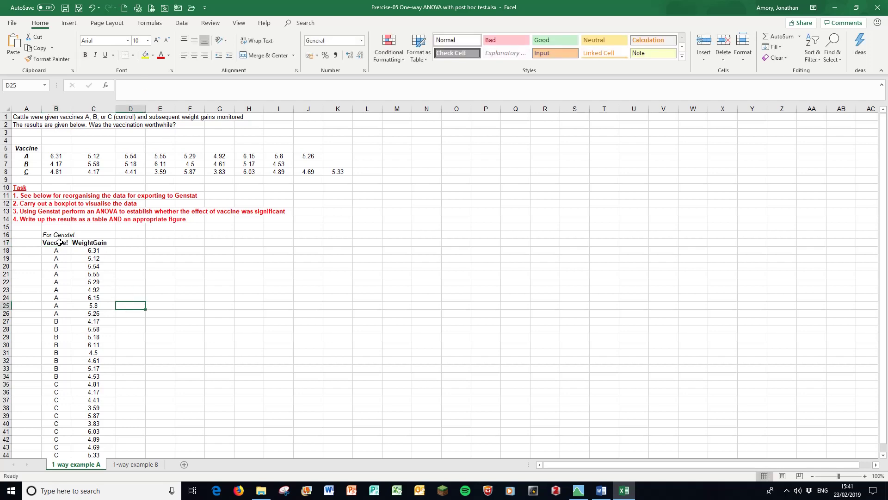
# Step: Copy the Vaccine! and WeightGain data block B17:C44
pyautogui.click(60, 243)
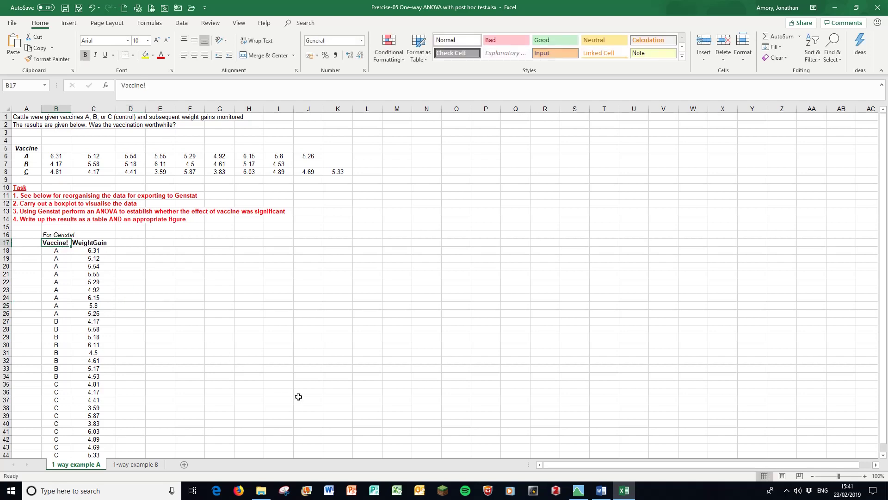
pyautogui.hotkey('shift', 'Right')
pyautogui.hotkey('ctrl', 'shift', 'Down')
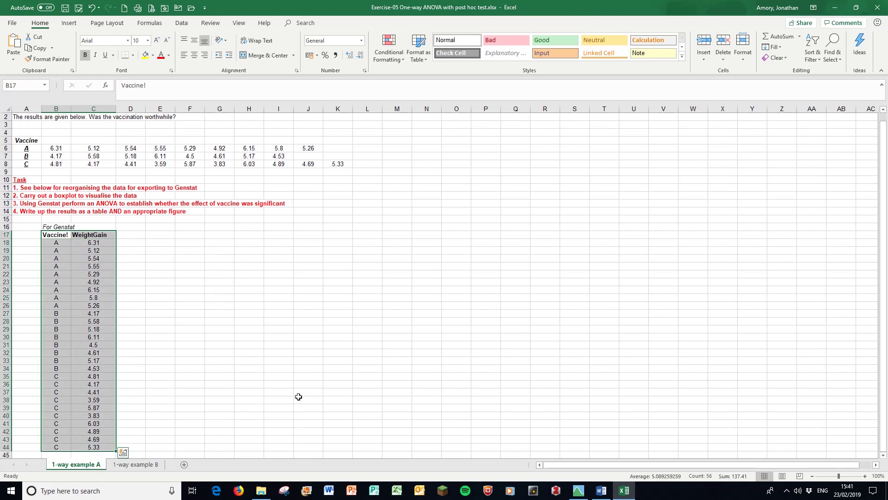
pyautogui.hotkey('ctrl', 'c')
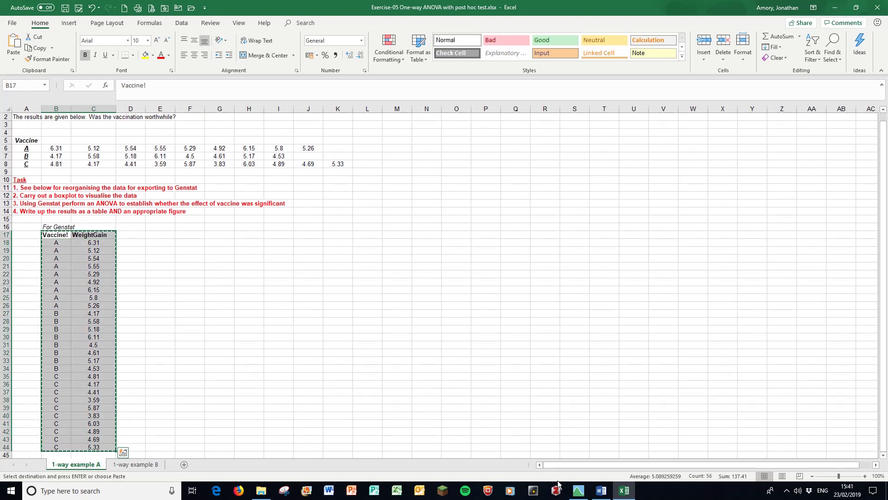
# Step: In Genstat, create spreadsheet Book;1 from the clipboard with Vaccine and WeightGain columns
pyautogui.click(582, 493)
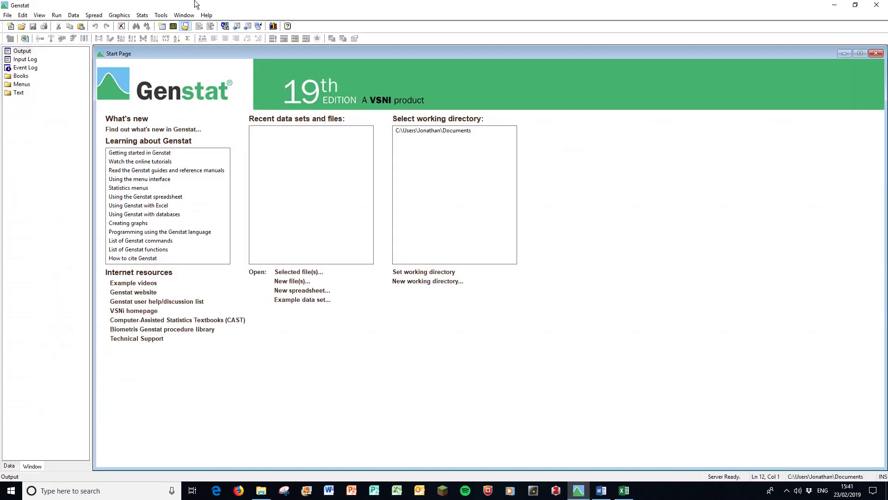
pyautogui.click(94, 16)
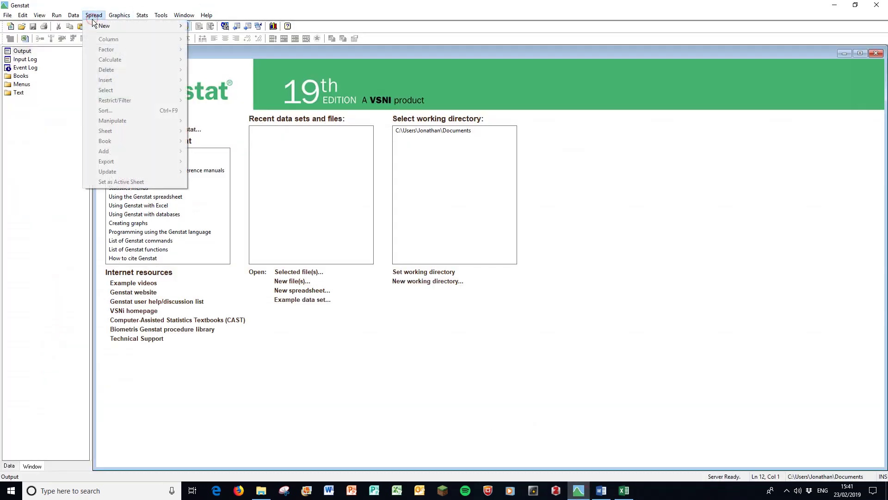
pyautogui.moveTo(104, 29)
pyautogui.click(204, 44)
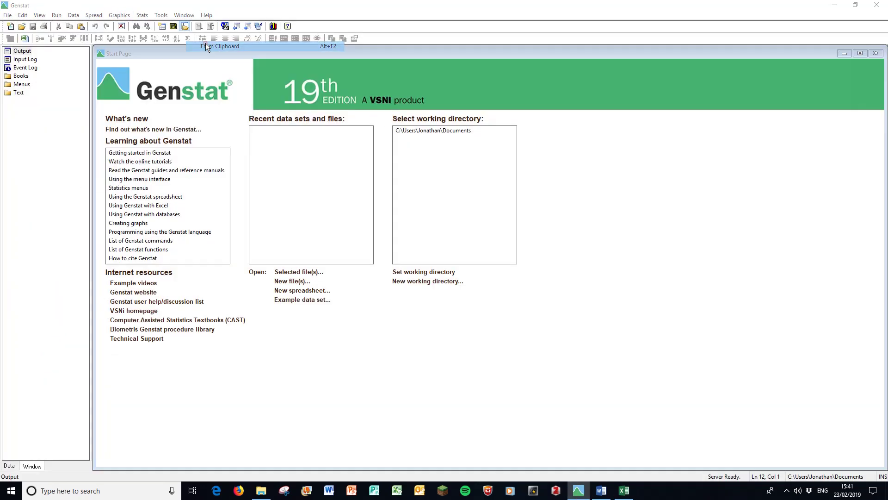
pyautogui.click(386, 322)
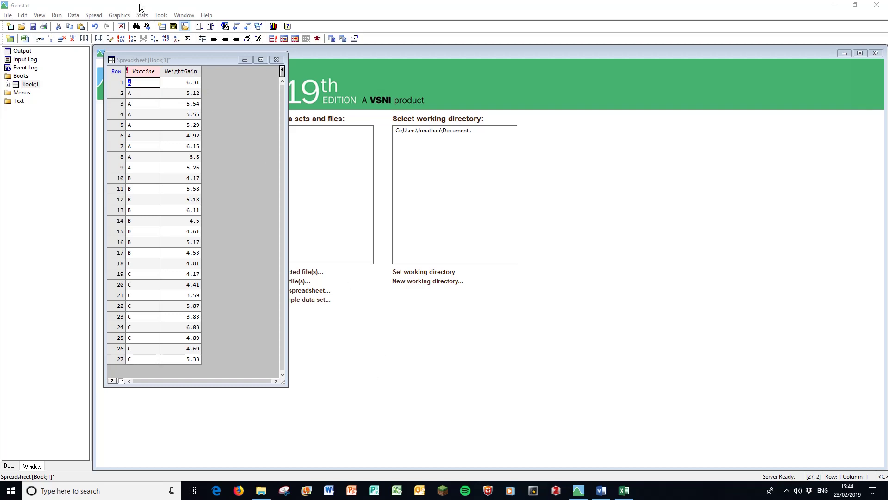
pyautogui.click(163, 15)
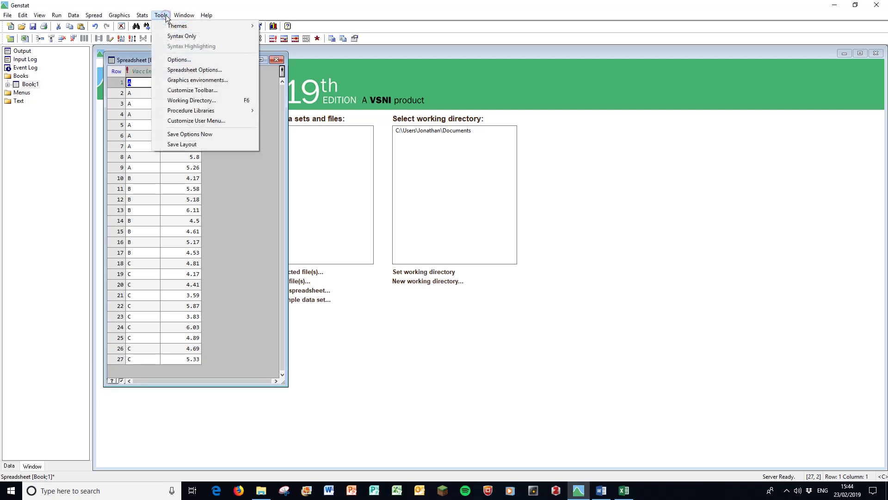
pyautogui.click(183, 59)
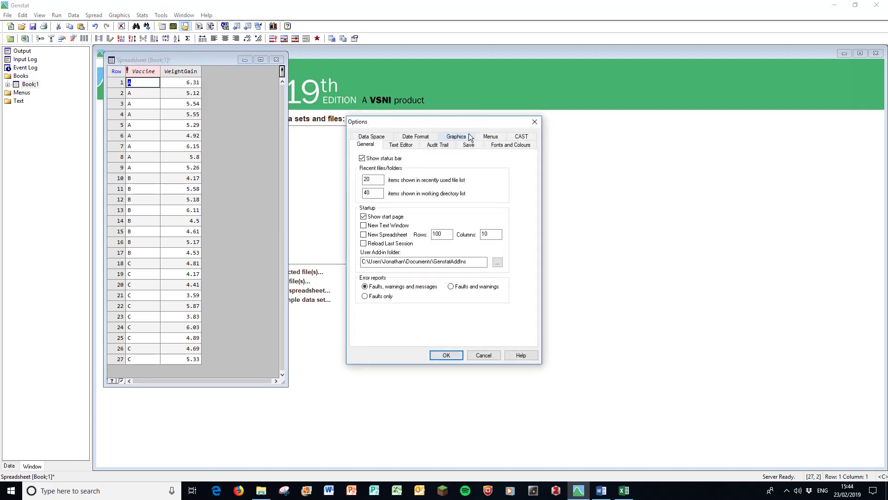
pyautogui.click(489, 137)
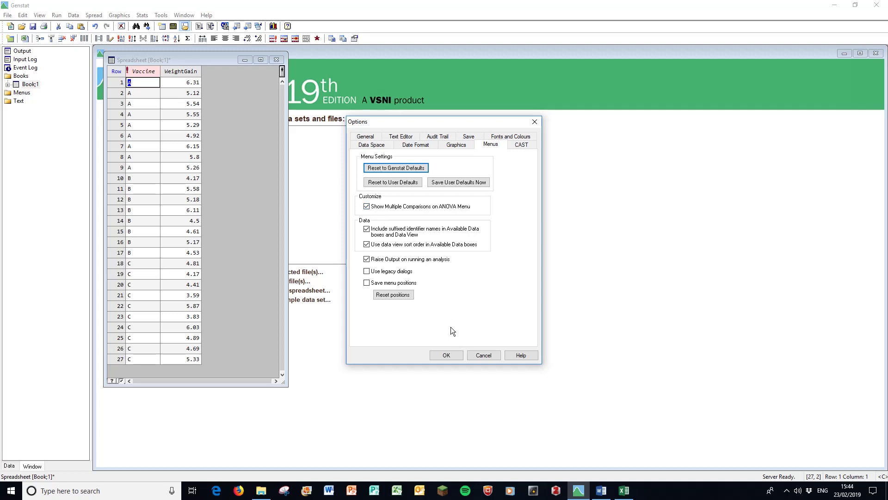
pyautogui.click(446, 355)
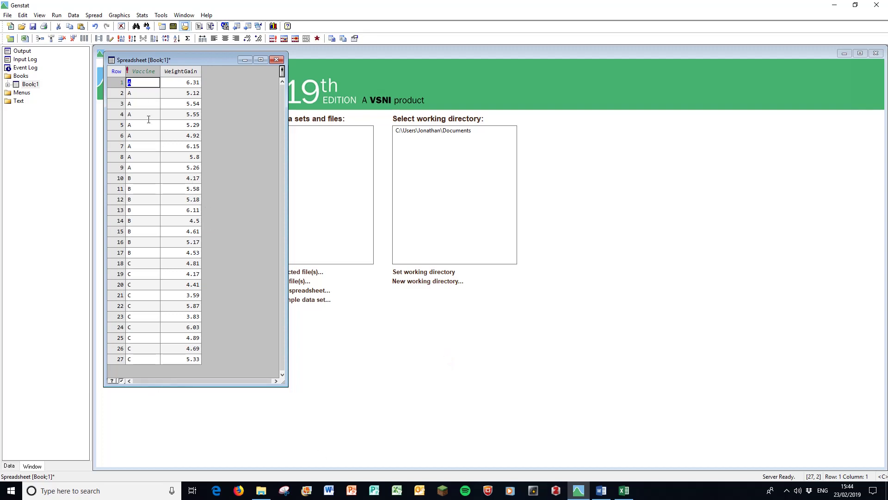
# Step: Run a one-way ANOVA with Y-variate WeightGain and treatment factor Vaccine, keeping the default display options
pyautogui.click(142, 16)
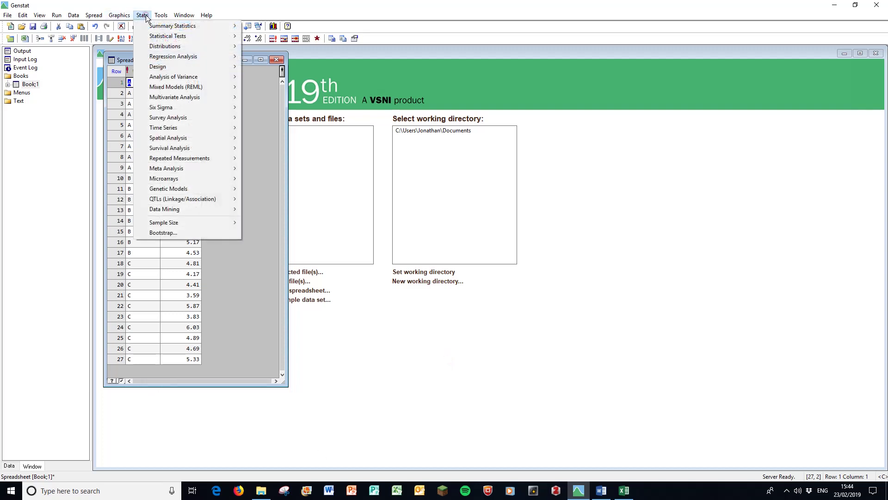
pyautogui.moveTo(166, 81)
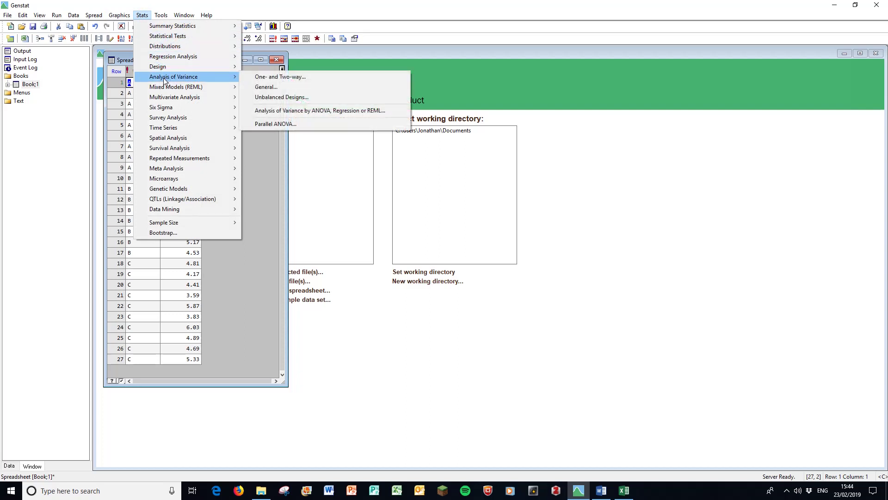
pyautogui.click(277, 79)
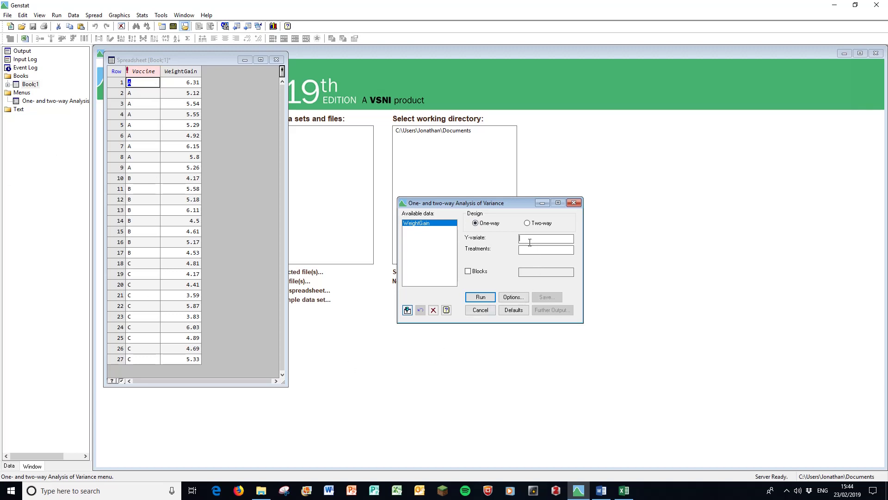
pyautogui.doubleClick(421, 223)
pyautogui.doubleClick(414, 223)
pyautogui.click(514, 297)
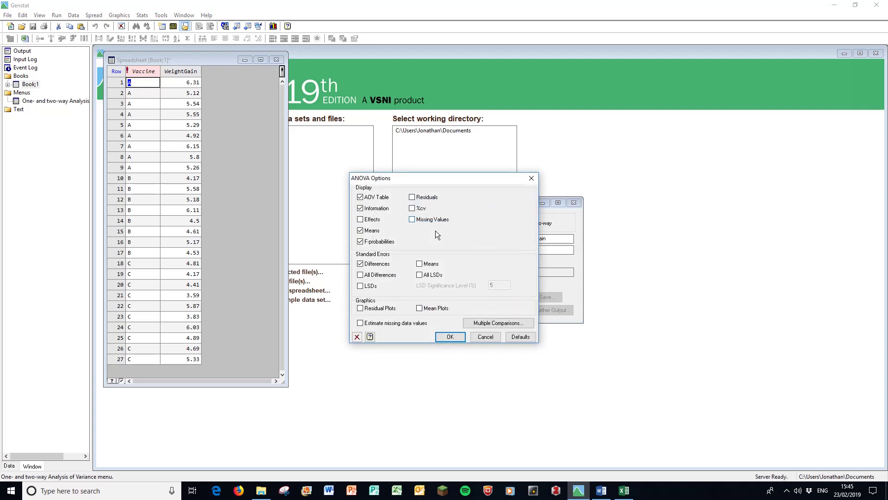
pyautogui.click(454, 337)
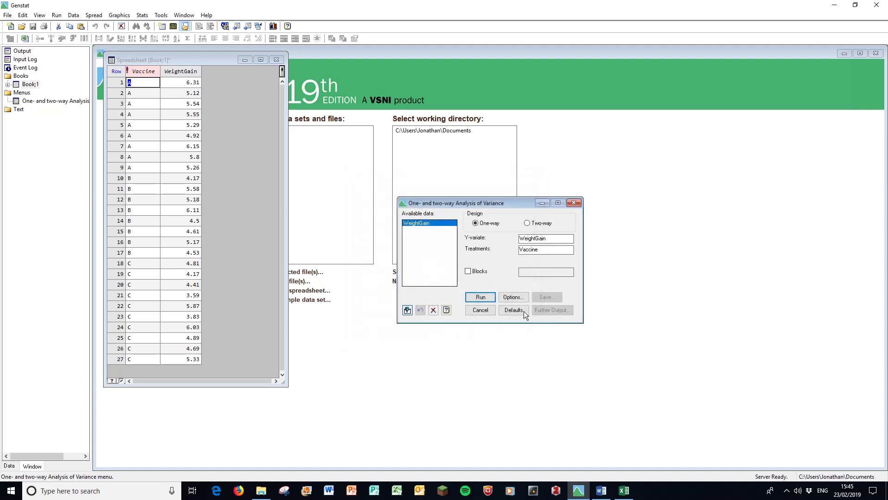
pyautogui.click(479, 299)
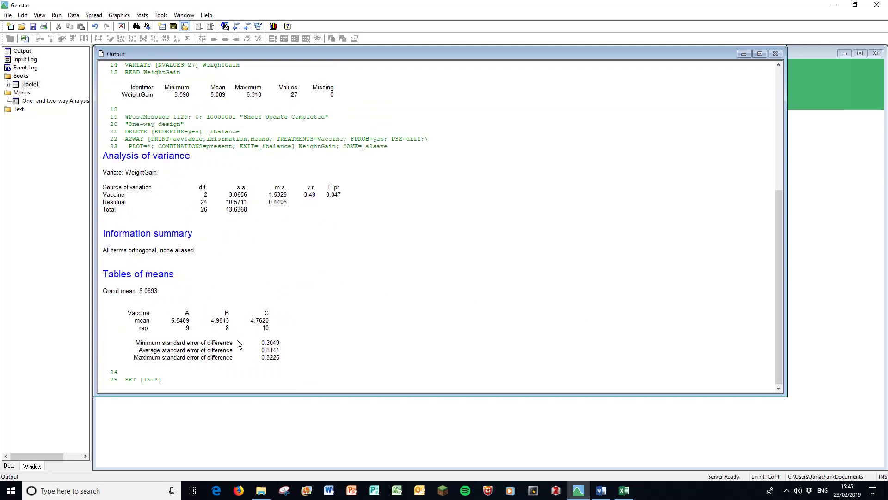
# Step: Review the vaccine treatment means 5.5489, 4.9813 and 4.7620 in the Output window
pyautogui.moveTo(172, 321); pyautogui.dragTo(278, 323)
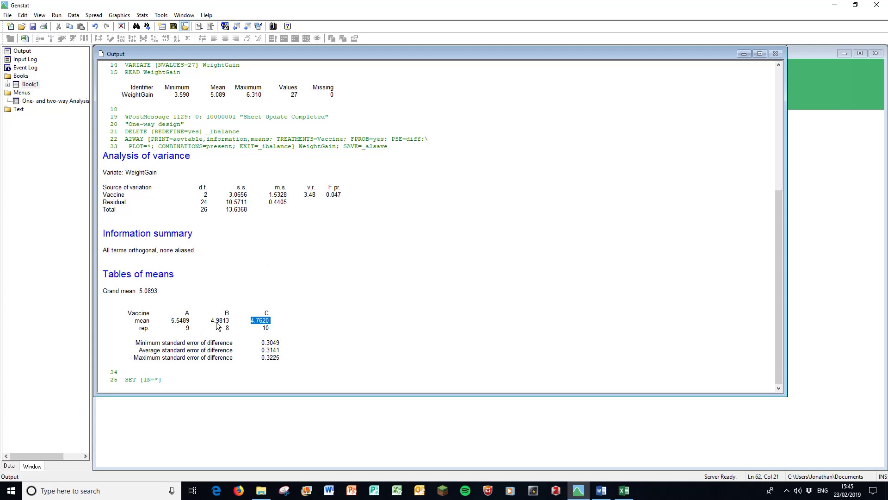
pyautogui.click(280, 327)
# Step: Reopen the ANOVA setup and turn on multiple comparisons of the Vaccine means
pyautogui.doubleClick(58, 100)
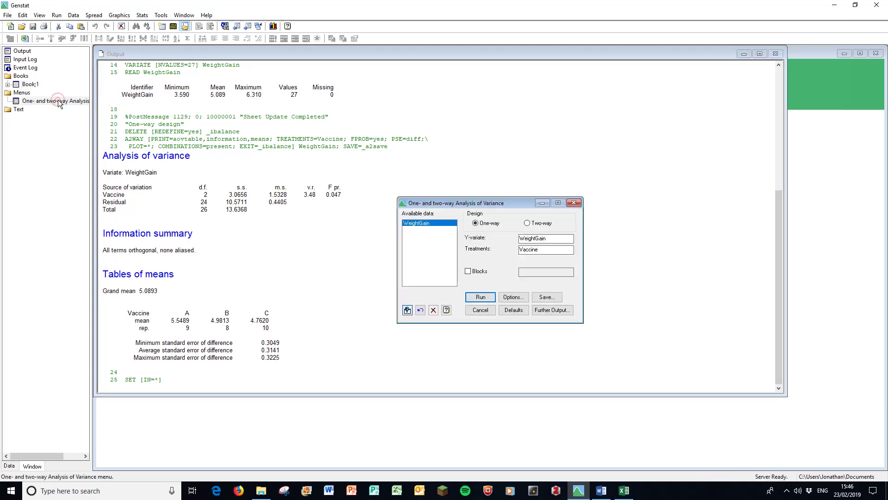
pyautogui.click(555, 314)
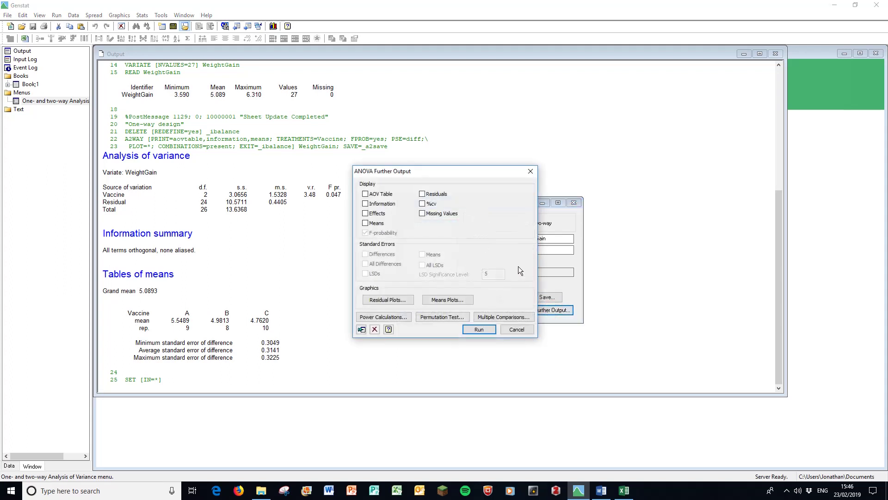
pyautogui.click(500, 318)
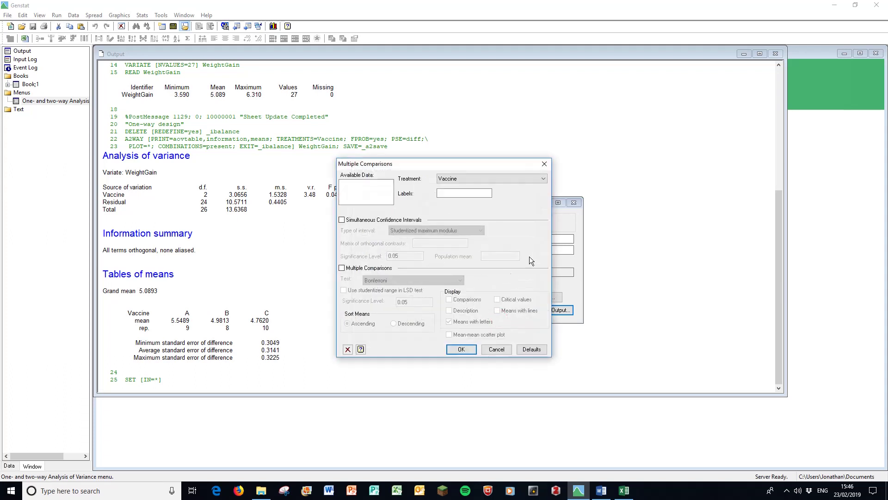
pyautogui.click(463, 179)
pyautogui.click(463, 187)
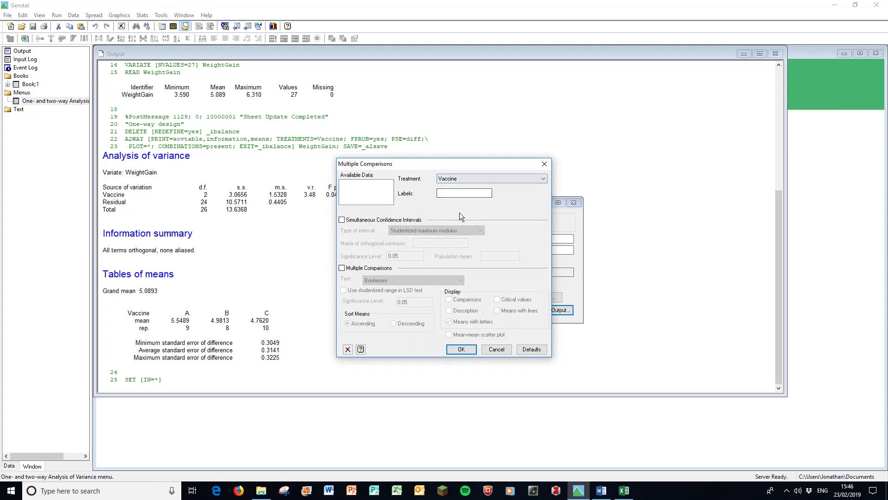
pyautogui.click(342, 269)
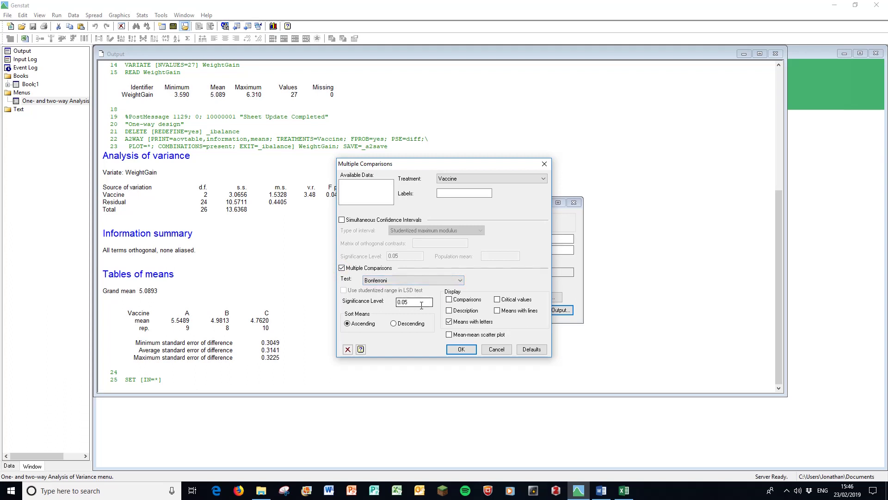
# Step: Choose Tukey as the comparison test and rerun the ANOVA
pyautogui.click(459, 281)
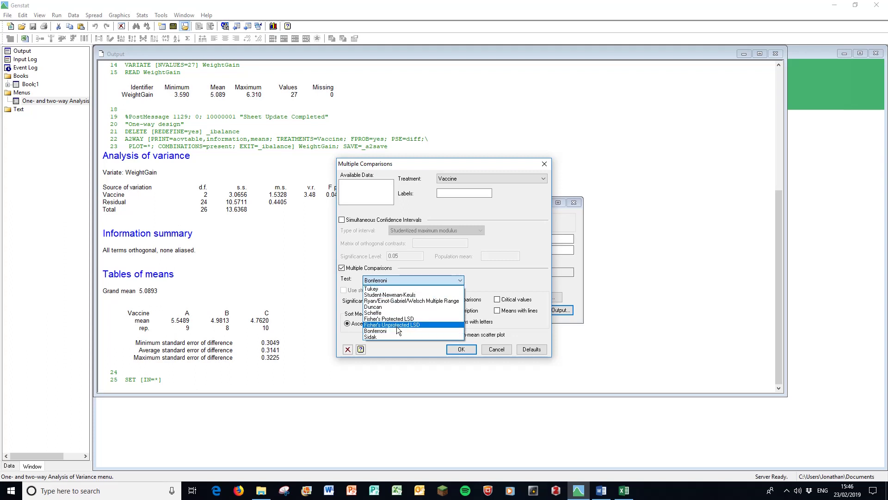
pyautogui.click(389, 289)
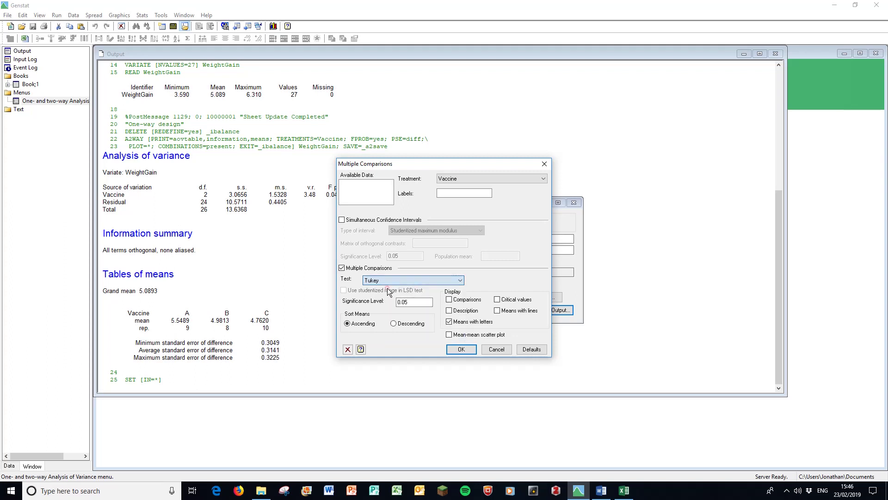
pyautogui.click(463, 351)
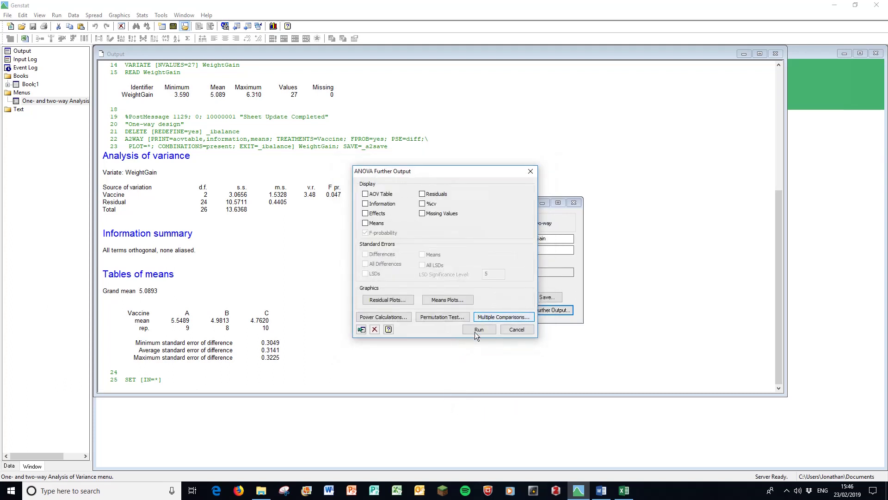
pyautogui.click(472, 326)
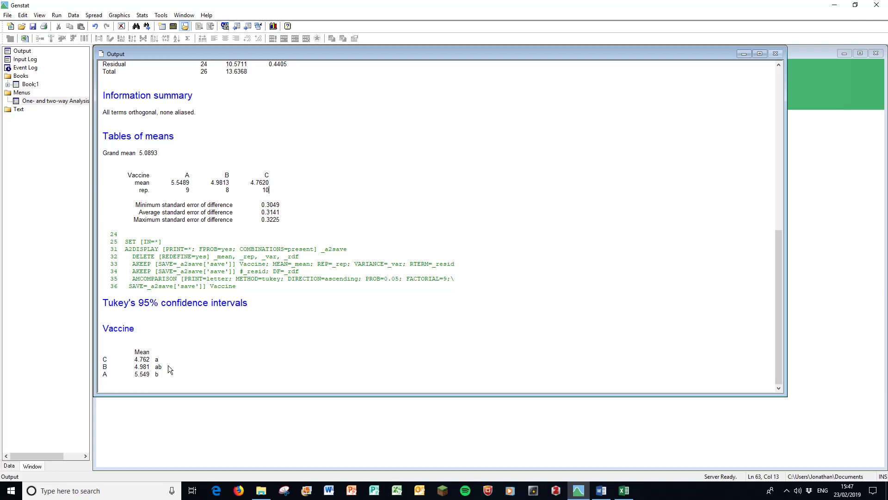
# Step: Copy the output from Analysis of variance through the Tukey means-with-letters table into Excel
pyautogui.scroll(3, 271, 234)
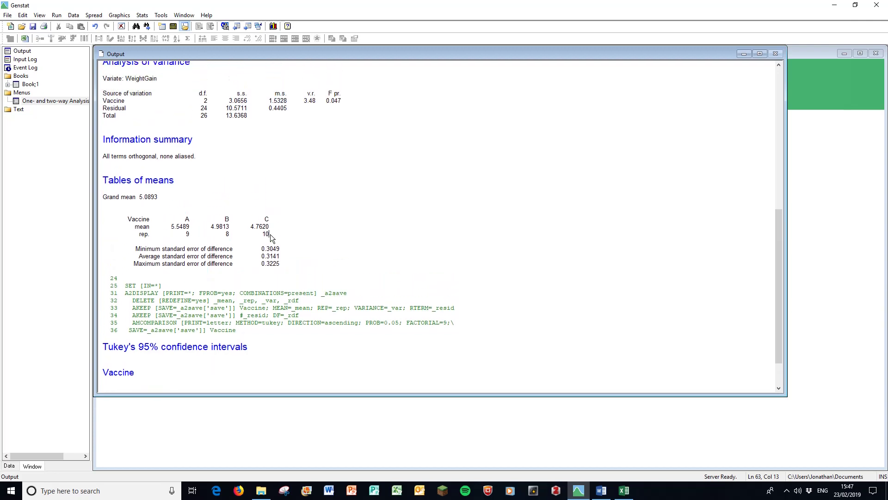
pyautogui.moveTo(101, 85); pyautogui.dragTo(216, 368)
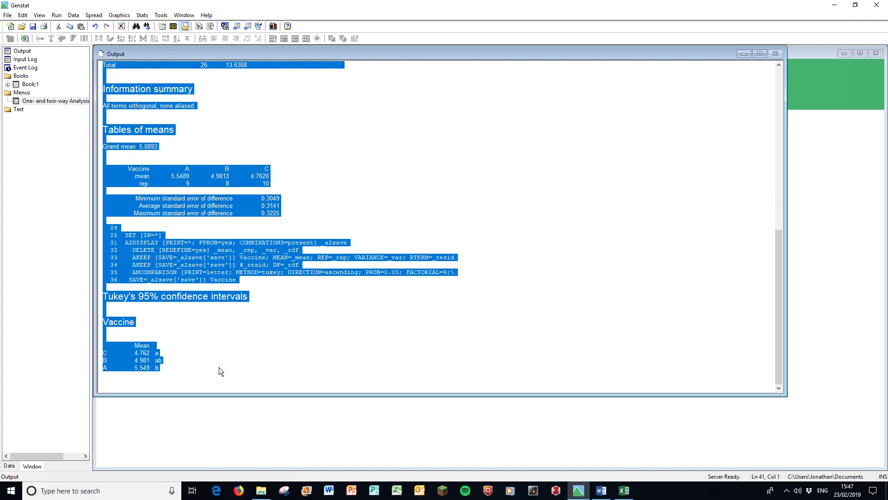
pyautogui.rightClick(159, 345)
pyautogui.click(184, 356)
pyautogui.click(623, 491)
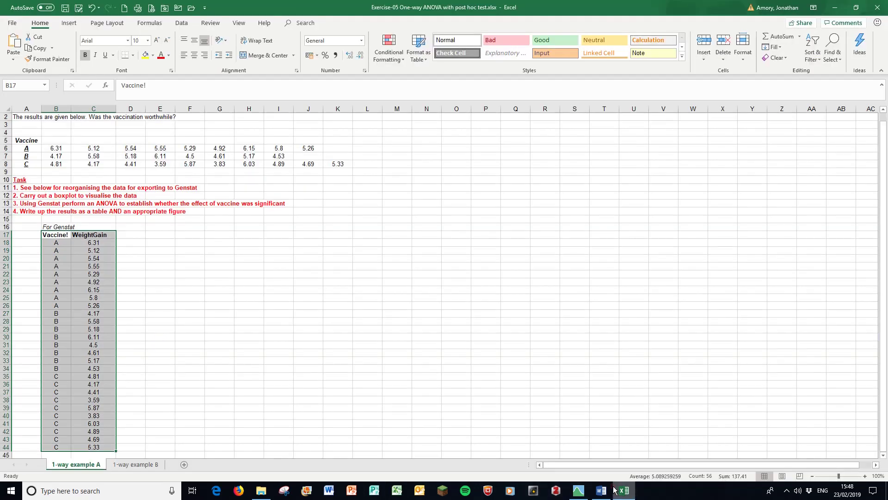
# Step: Paste the Genstat ANOVA output starting at cell F17
pyautogui.rightClick(192, 236)
pyautogui.click(212, 278)
pyautogui.scroll(-5, 440, 176)
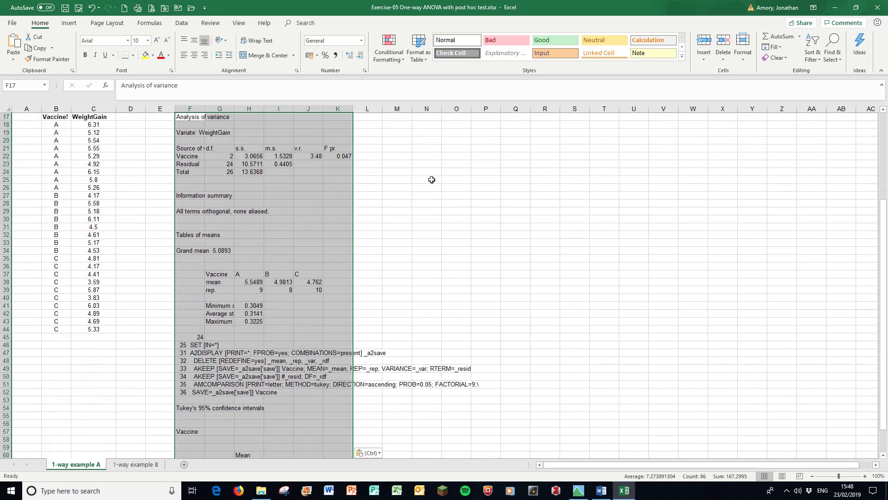
pyautogui.scroll(-3, 428, 188)
pyautogui.scroll(2, 402, 228)
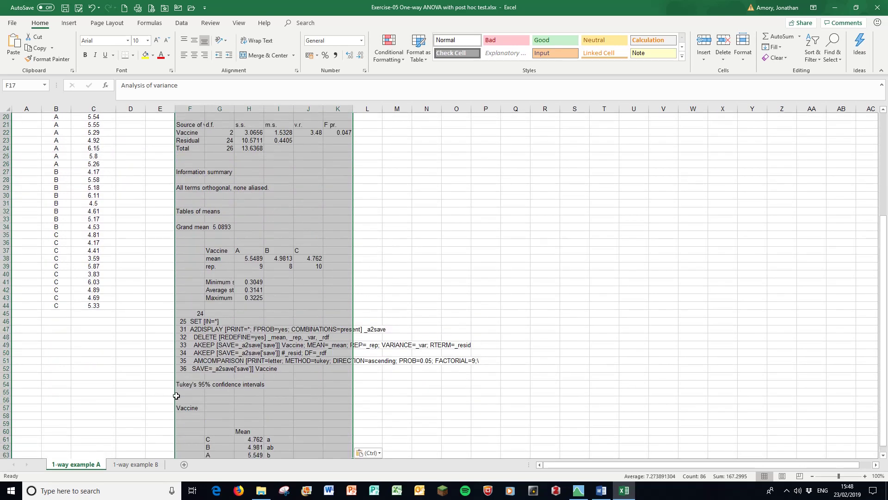
# Step: Clear the Genstat command lines in F45:I53 and delete the emptied rows 45–52
pyautogui.click(200, 323)
pyautogui.click(185, 314)
pyautogui.moveTo(185, 313); pyautogui.dragTo(283, 374)
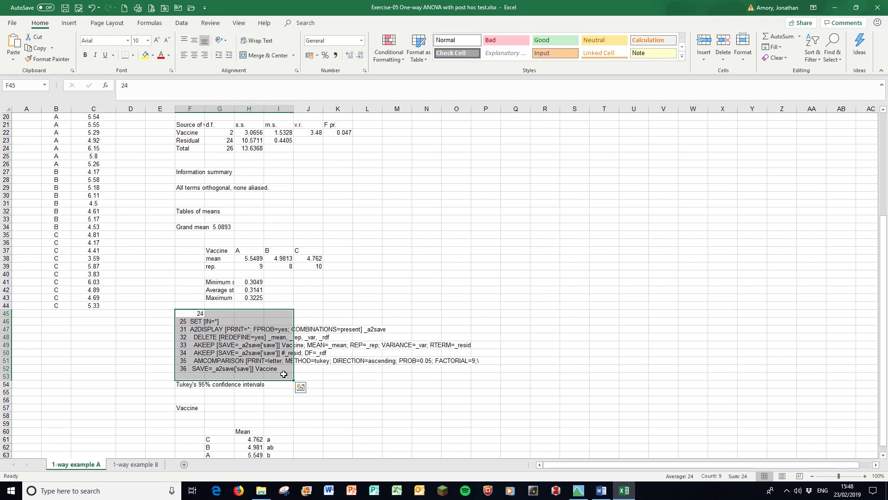
pyautogui.press('Delete')
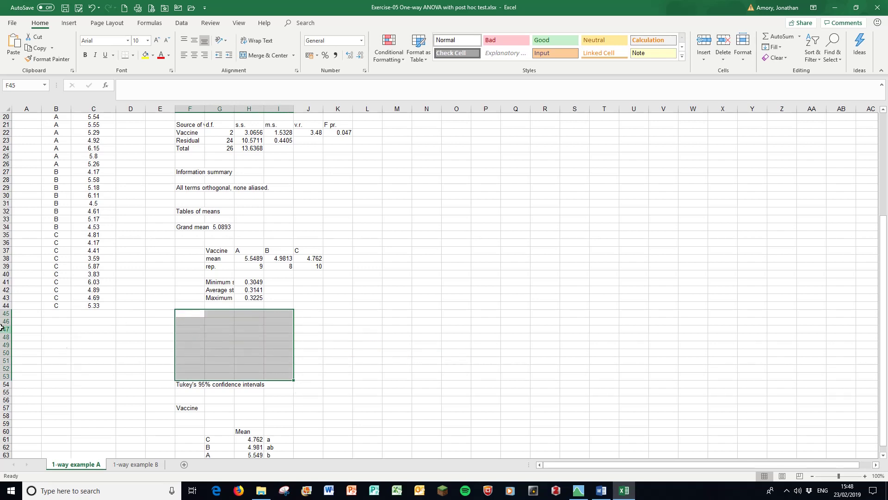
pyautogui.moveTo(6, 313); pyautogui.dragTo(21, 370)
pyautogui.rightClick(10, 346)
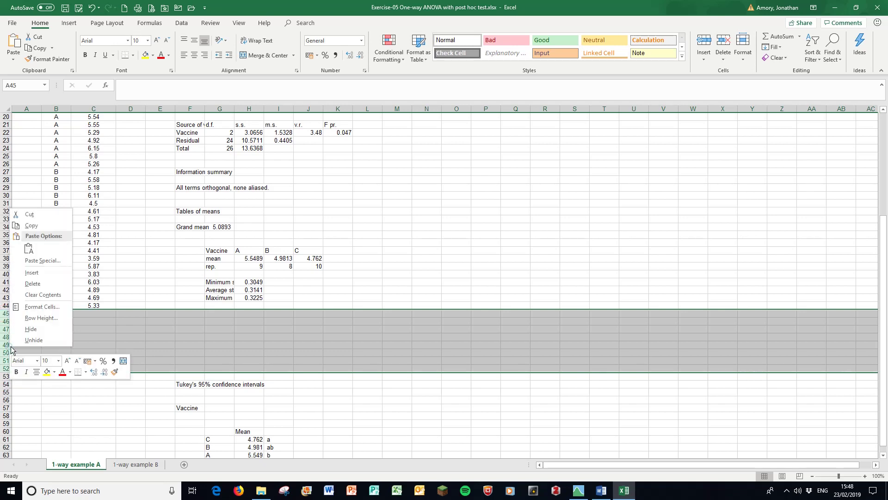
pyautogui.click(32, 283)
# Step: Widen column G so the standard-error labels are fully readable
pyautogui.scroll(3, 400, 315)
pyautogui.click(444, 307)
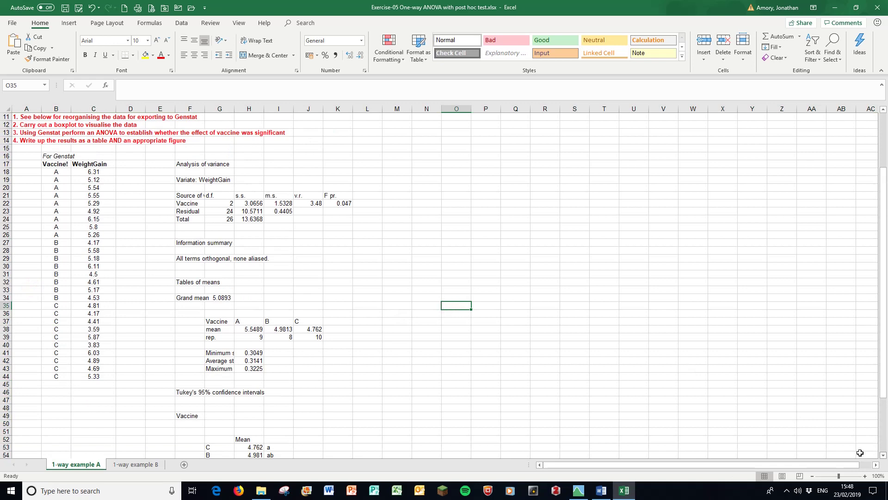
pyautogui.click(882, 455)
pyautogui.click(883, 455)
pyautogui.click(883, 455)
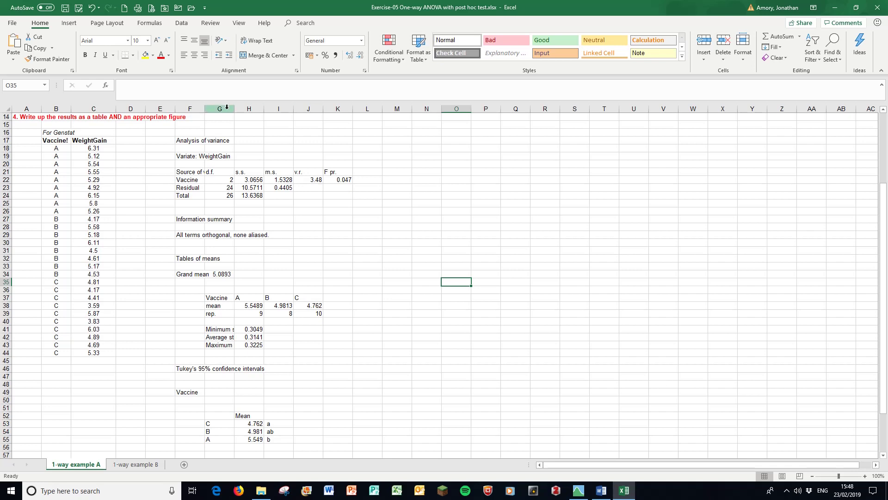
pyautogui.moveTo(234, 110); pyautogui.dragTo(334, 114)
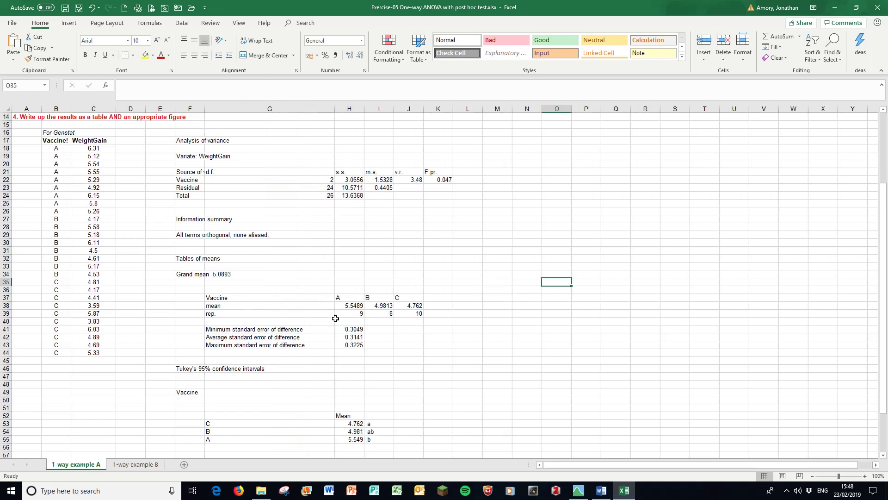
# Step: Check the vaccine A, B and C means and the average standard error of difference
pyautogui.click(357, 307)
pyautogui.click(381, 306)
pyautogui.click(407, 305)
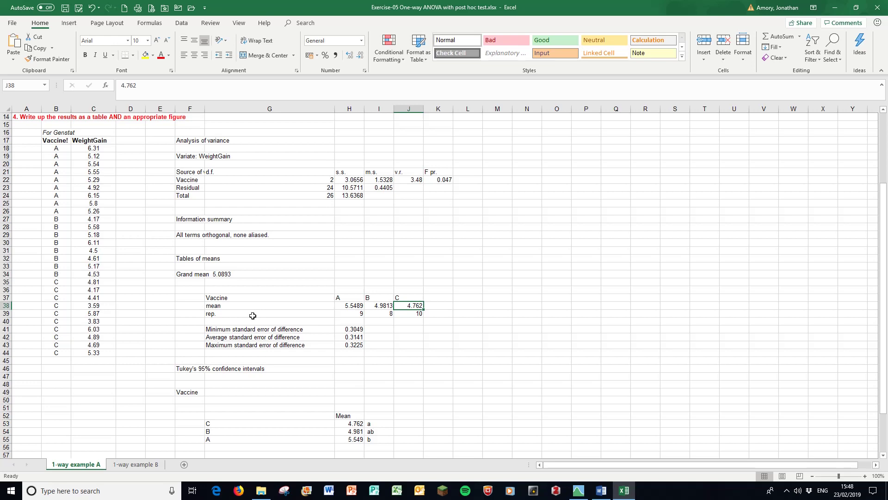
pyautogui.scroll(5, 299, 283)
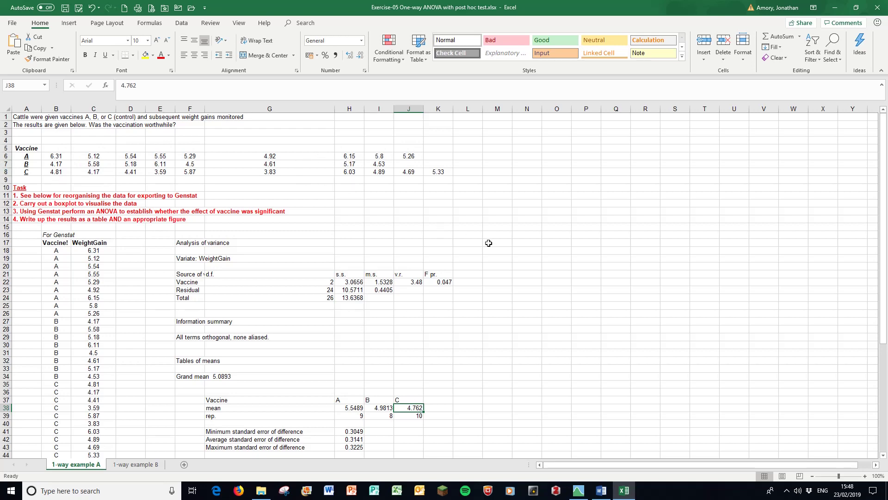
pyautogui.scroll(-5, 489, 243)
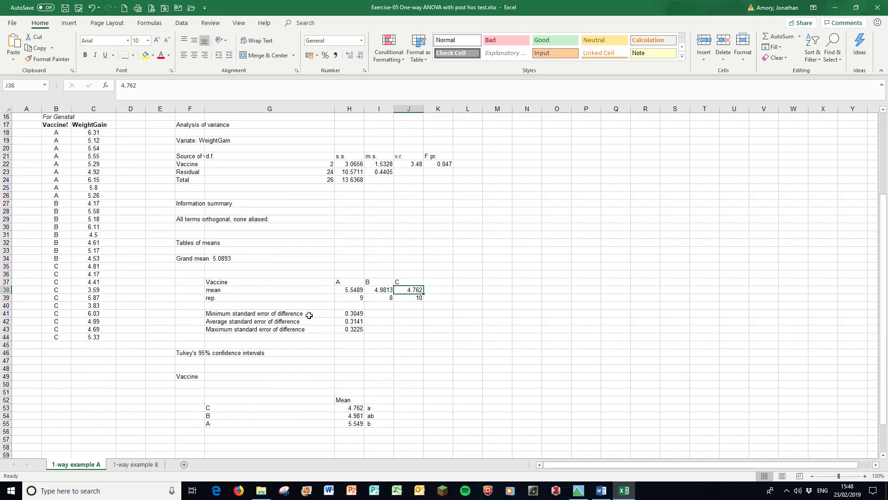
pyautogui.click(348, 321)
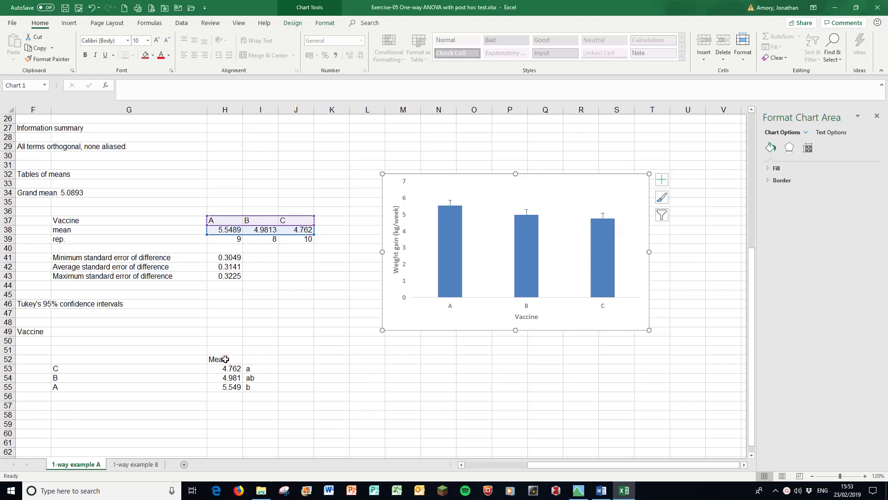
# Step: Select the Tukey table showing C 4.762 a, B 4.981 ab, A 5.549 b
pyautogui.moveTo(226, 359); pyautogui.dragTo(273, 393)
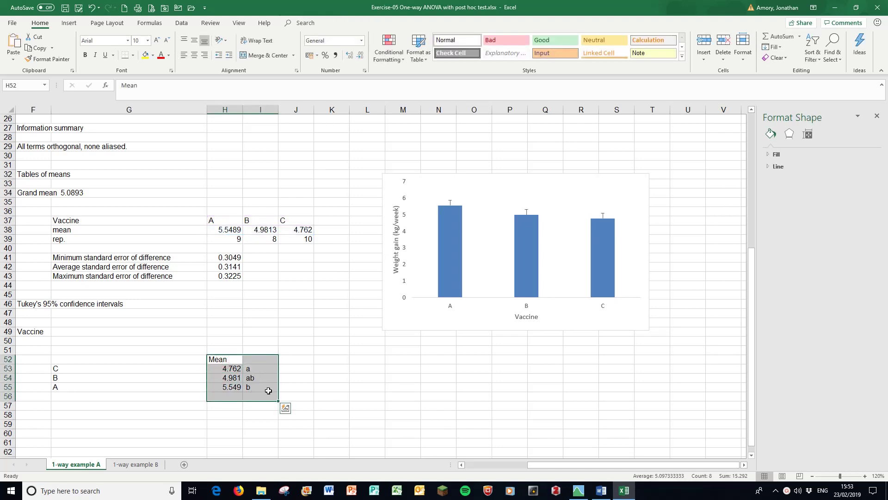
# Step: Draw a small text box above bar A of the vaccine means chart
pyautogui.click(74, 24)
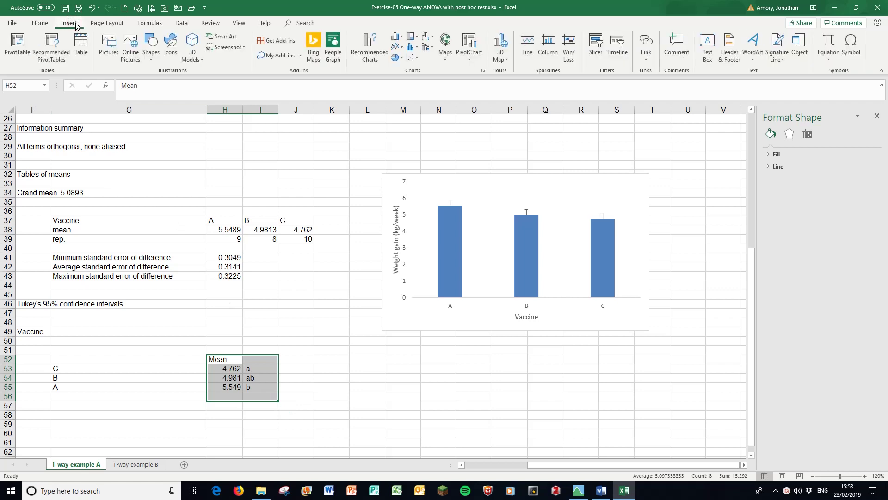
pyautogui.click(711, 47)
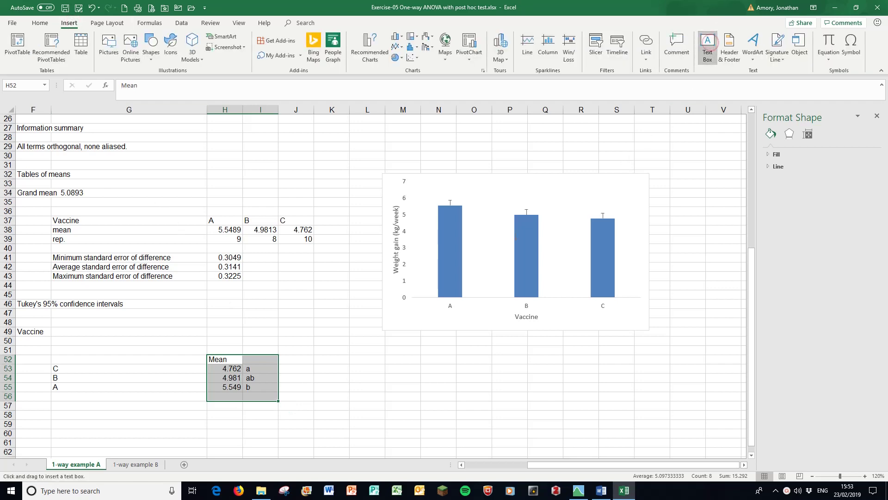
pyautogui.moveTo(442, 187); pyautogui.dragTo(462, 199)
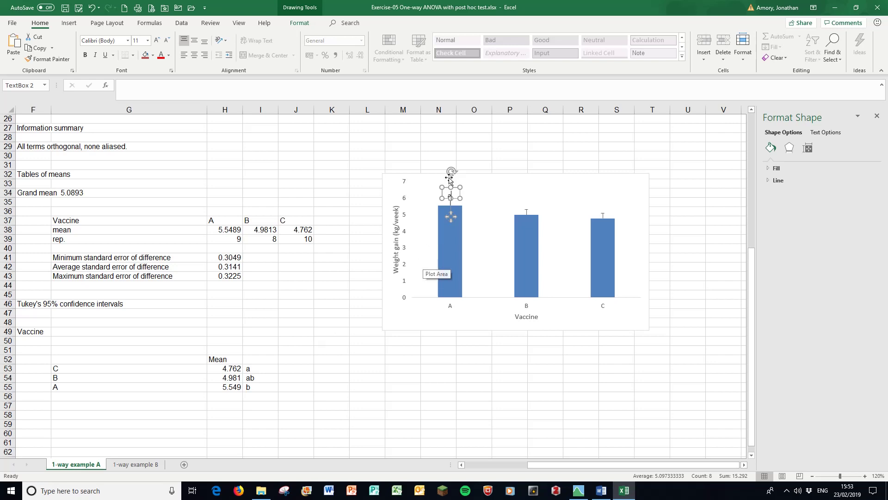
# Step: Enlarge the text box above bar A and remove its outline
pyautogui.click(470, 198)
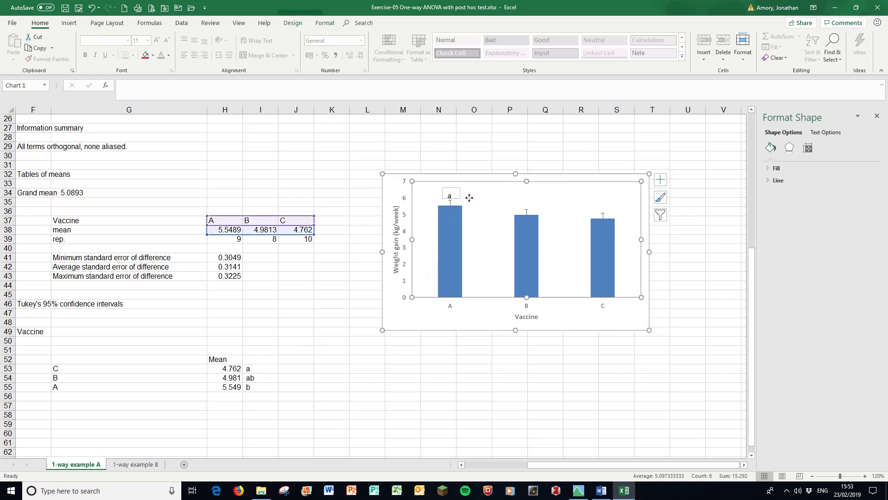
pyautogui.click(456, 197)
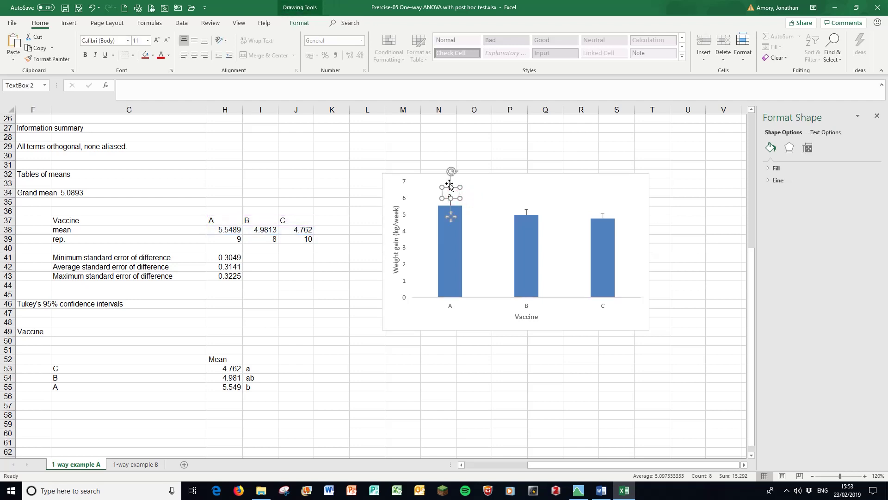
pyautogui.moveTo(450, 187); pyautogui.dragTo(451, 185)
pyautogui.click(766, 181)
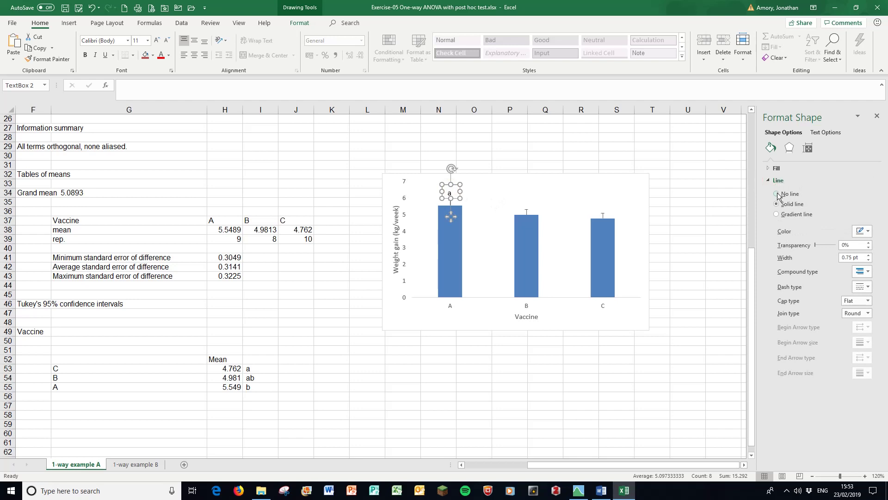
pyautogui.click(776, 194)
pyautogui.click(687, 222)
# Step: Make the a label 16 pt and red, stretching its box so the letter shows fully
pyautogui.click(454, 195)
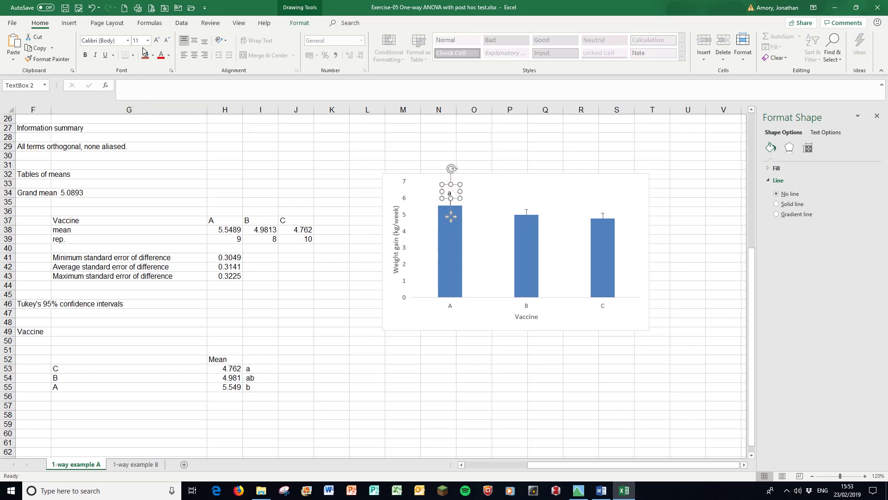
pyautogui.click(158, 41)
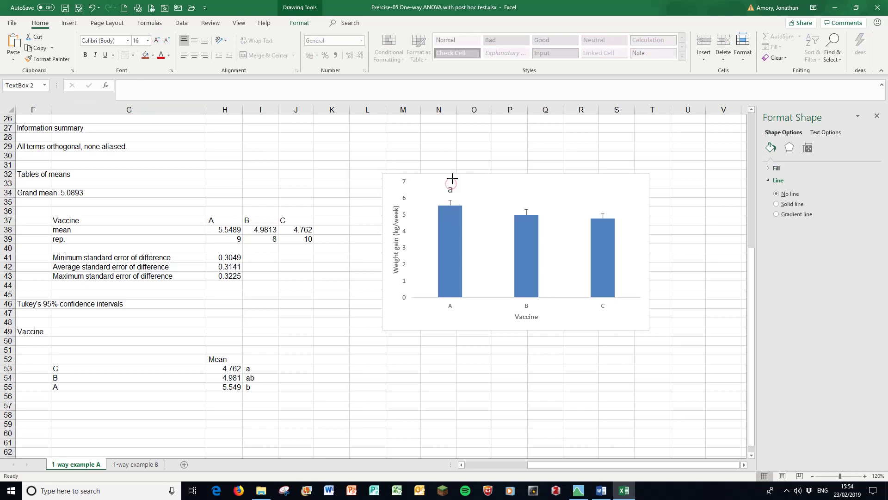
pyautogui.moveTo(451, 185); pyautogui.dragTo(452, 181)
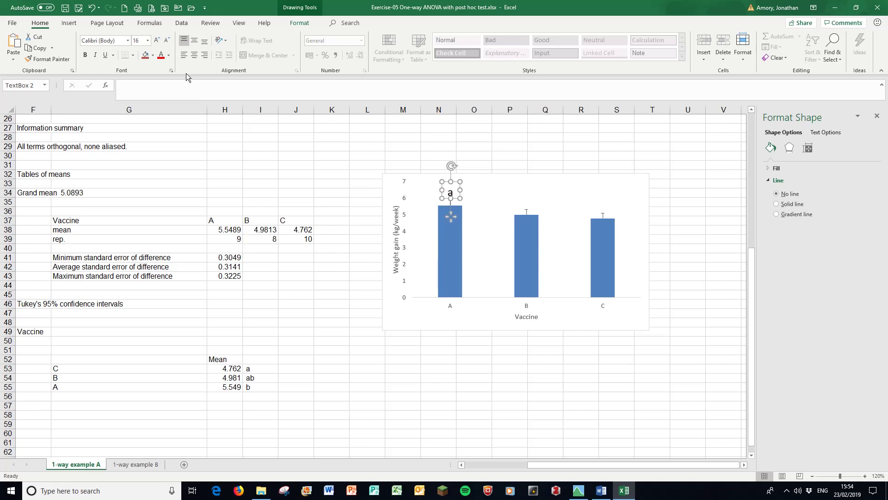
pyautogui.click(161, 56)
pyautogui.click(500, 195)
# Step: Paste a copy of the red a label over bar C and change it to b
pyautogui.rightClick(500, 196)
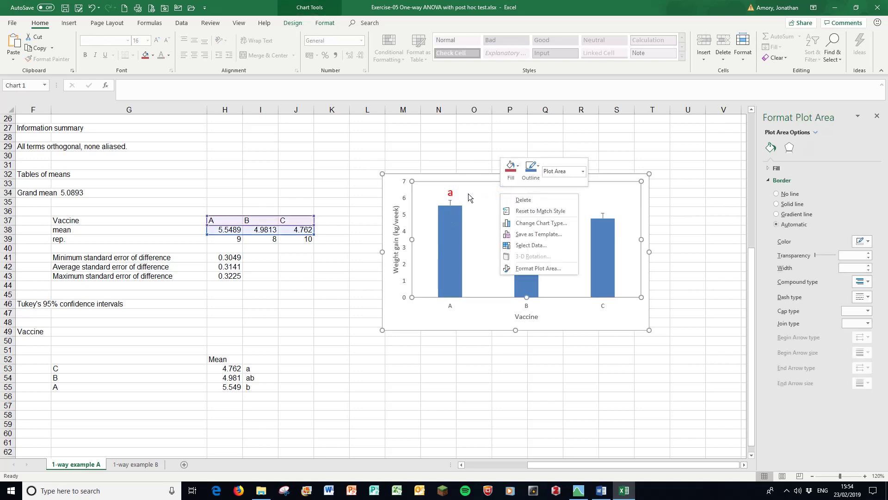
pyautogui.click(472, 197)
pyautogui.click(483, 178)
pyautogui.rightClick(482, 178)
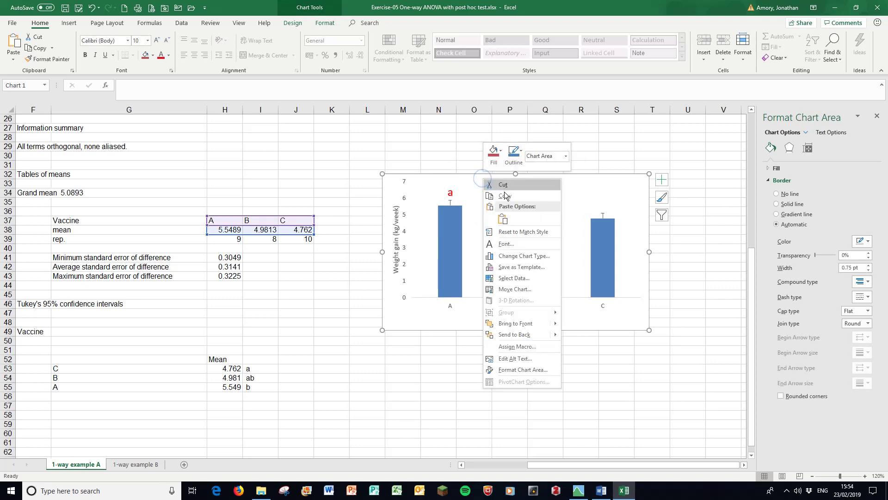
pyautogui.click(500, 216)
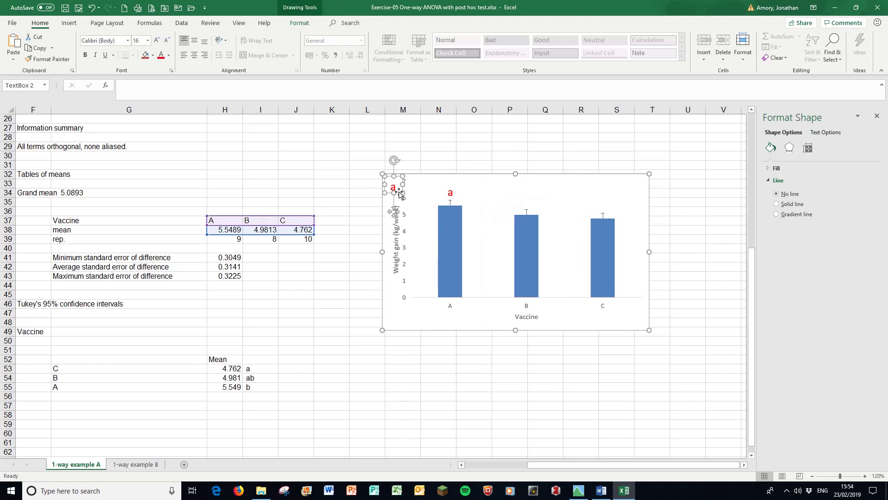
pyautogui.moveTo(399, 191); pyautogui.dragTo(606, 204)
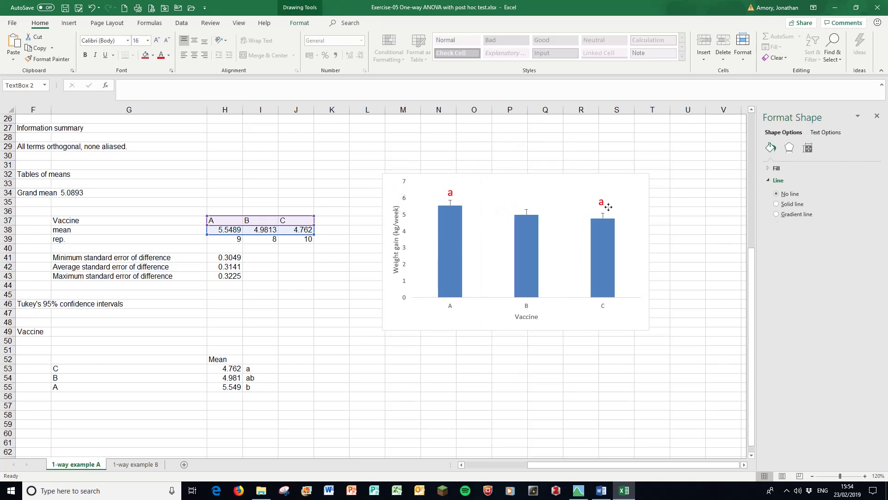
pyautogui.click(608, 210)
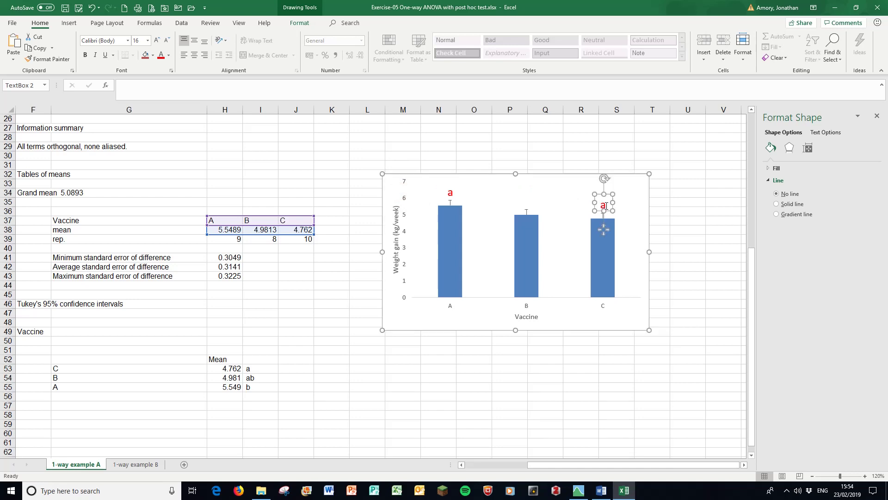
pyautogui.write('b')
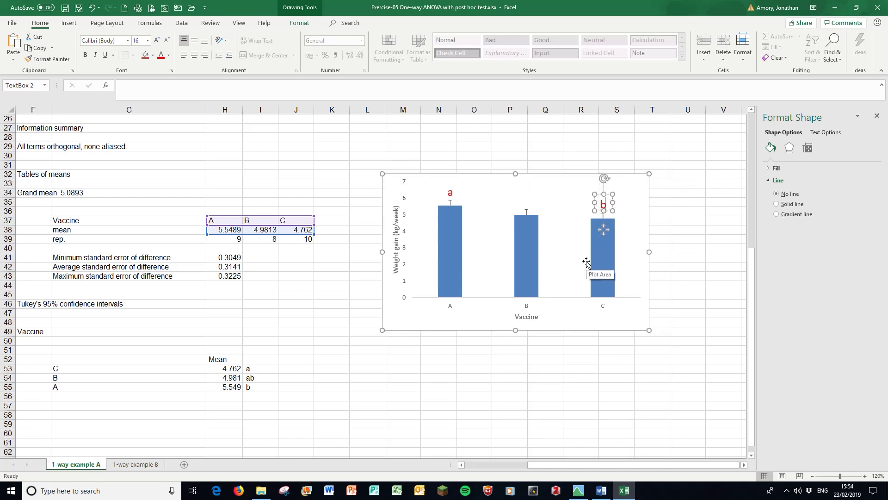
# Step: Paste another red label over bar B as ab, widening it to fit on one line
pyautogui.click(713, 290)
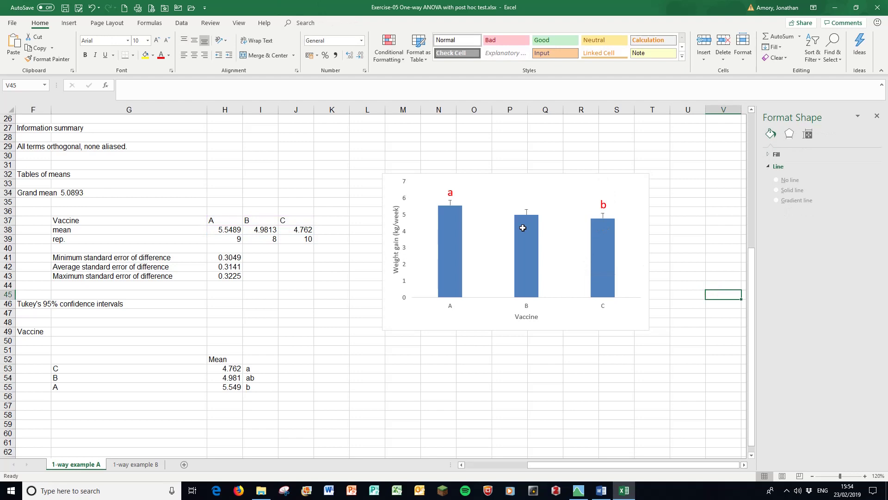
pyautogui.hotkey('ctrl', 'v')
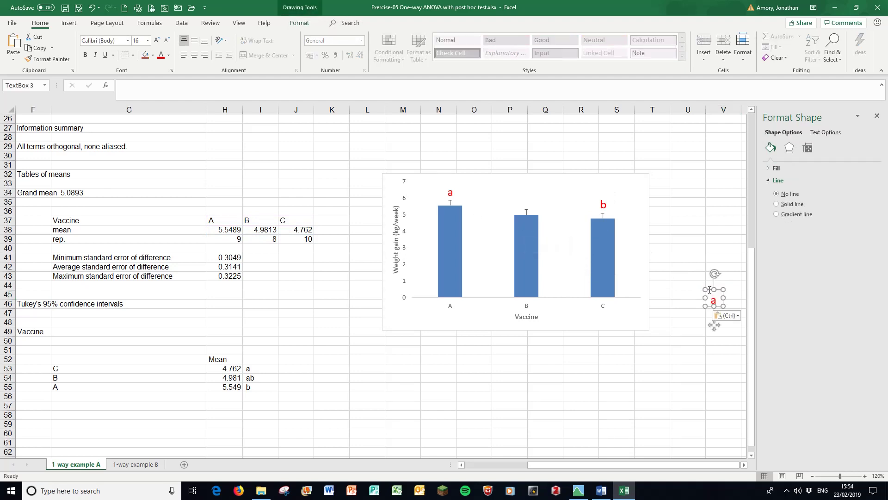
pyautogui.moveTo(710, 289); pyautogui.dragTo(517, 187)
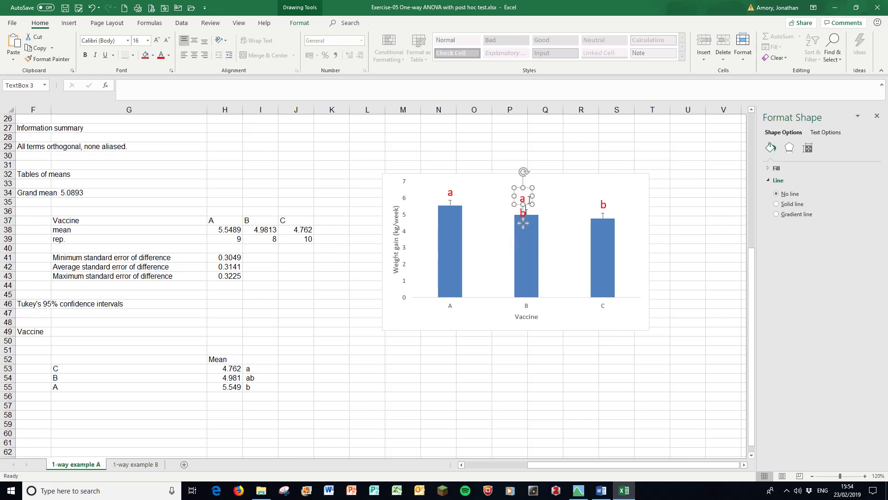
pyautogui.moveTo(532, 195); pyautogui.dragTo(539, 196)
pyautogui.click(593, 360)
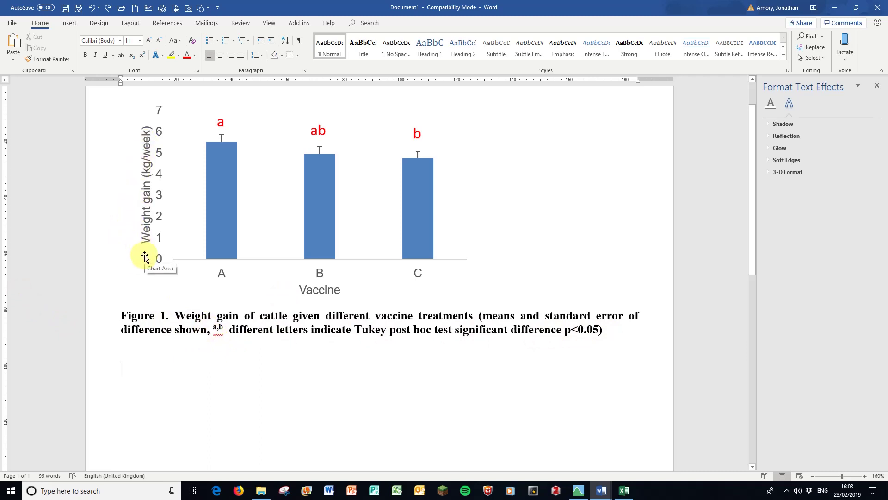
# Step: Set the whole Figure 1 chart's text to Times New Roman from the Home font box
pyautogui.click(277, 158)
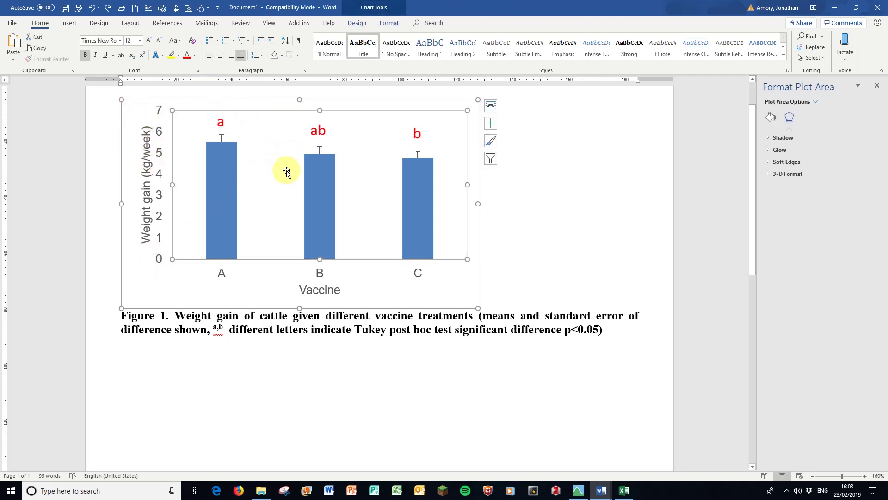
pyautogui.click(126, 110)
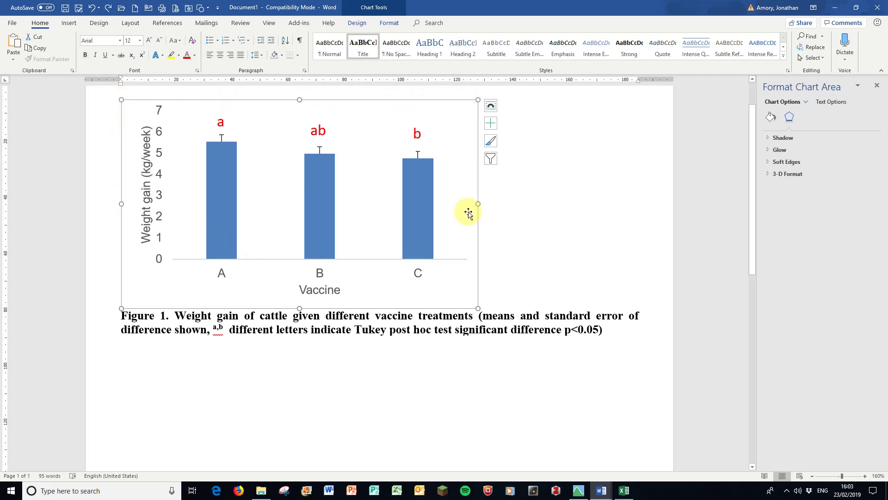
pyautogui.click(95, 39)
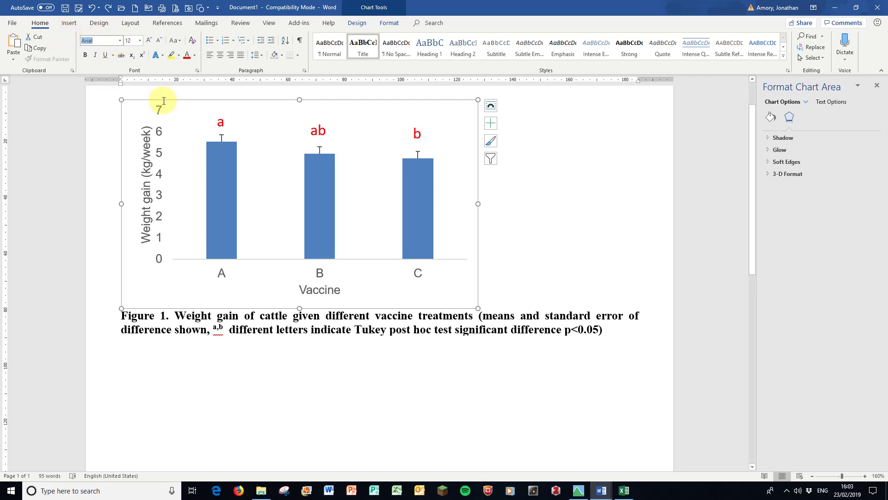
pyautogui.write('Times New Ro')
pyautogui.press('Return')
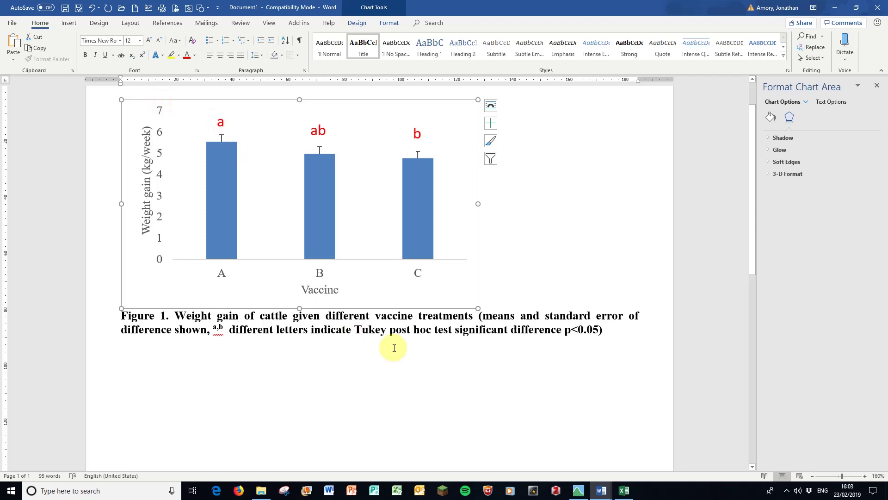
pyautogui.click(456, 359)
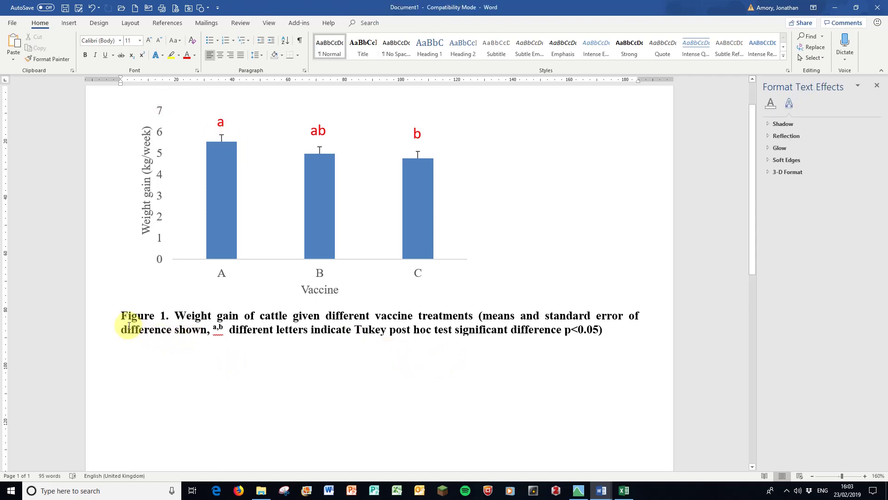
pyautogui.click(211, 327)
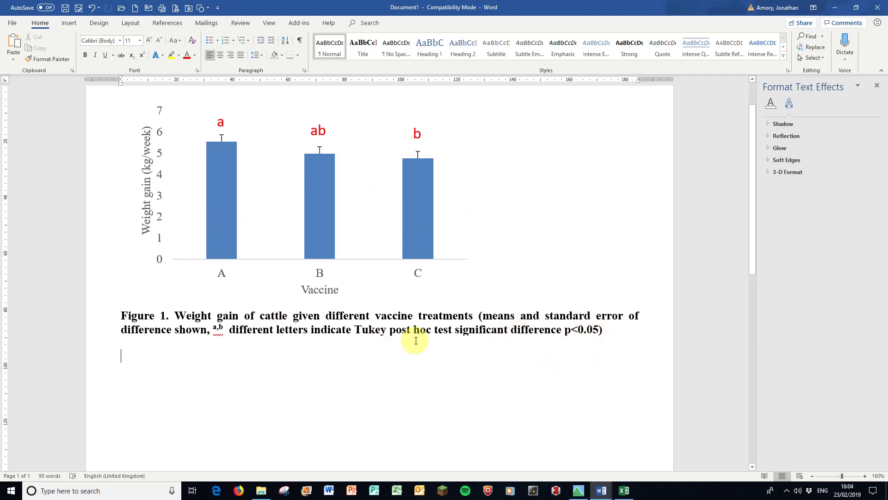
pyautogui.scroll(-8, 393, 293)
# Step: On Table 1, highlight the n= 9 sample size, the SED heading and the p-value 0.047
pyautogui.scroll(1, 384, 250)
pyautogui.scroll(-3, 392, 277)
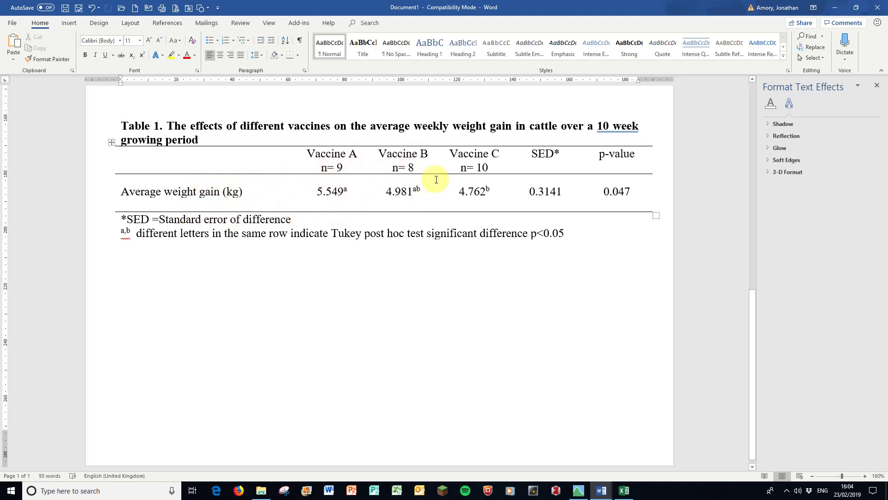
pyautogui.moveTo(347, 169); pyautogui.dragTo(319, 169)
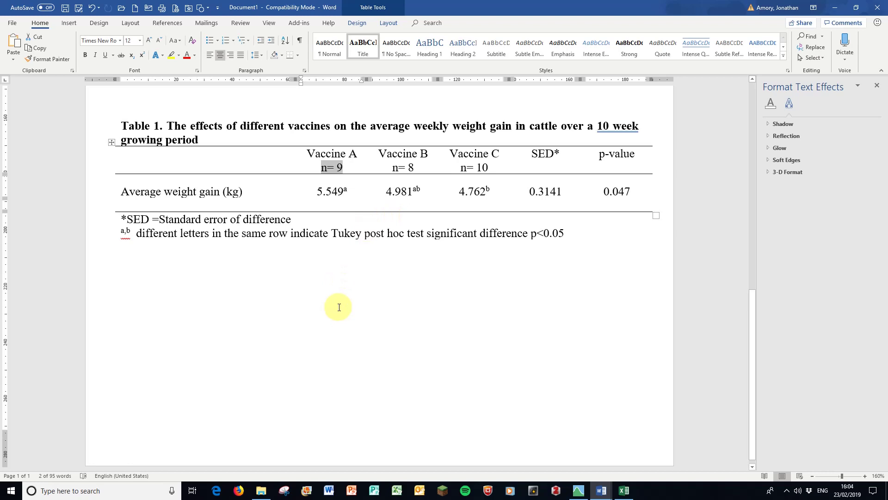
pyautogui.click(350, 294)
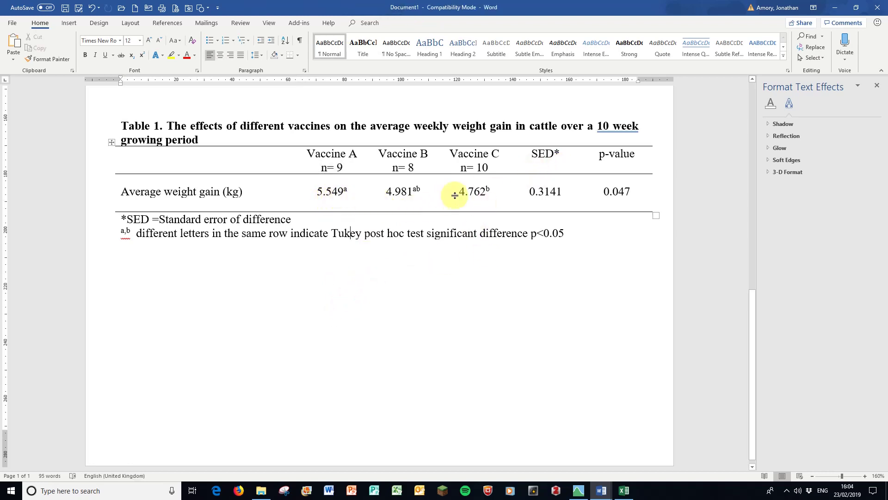
pyautogui.doubleClick(545, 153)
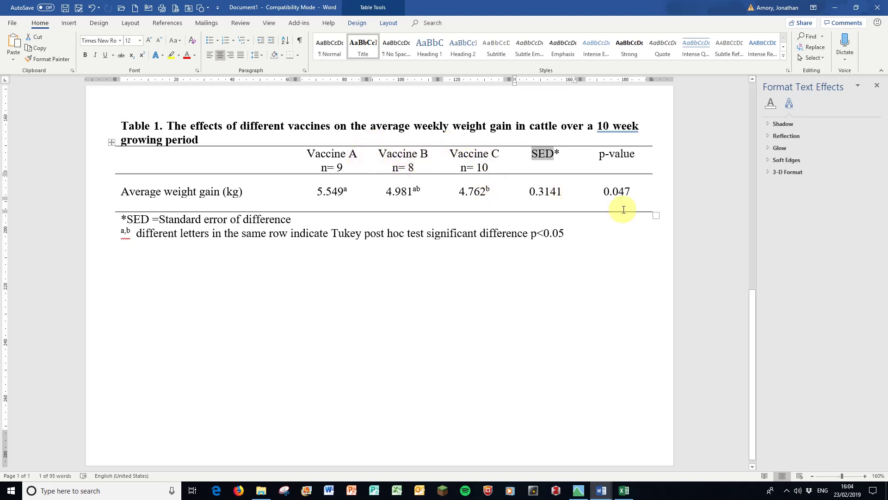
pyautogui.moveTo(633, 192); pyautogui.dragTo(604, 191)
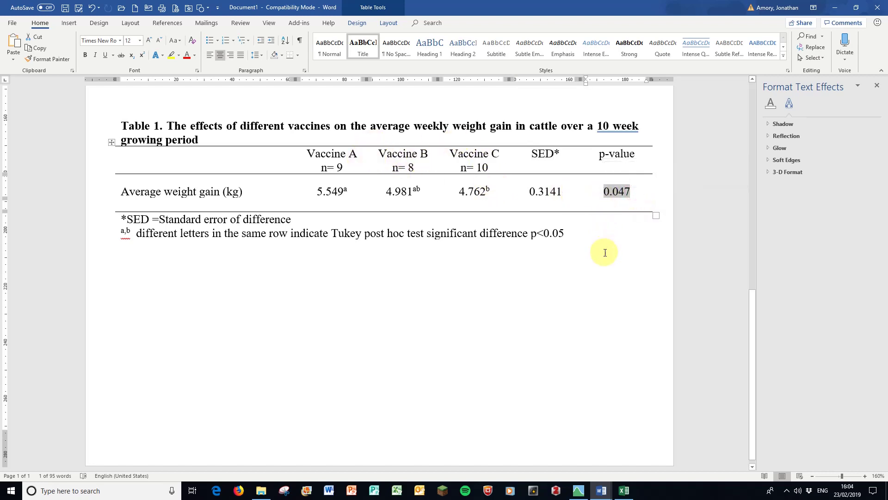